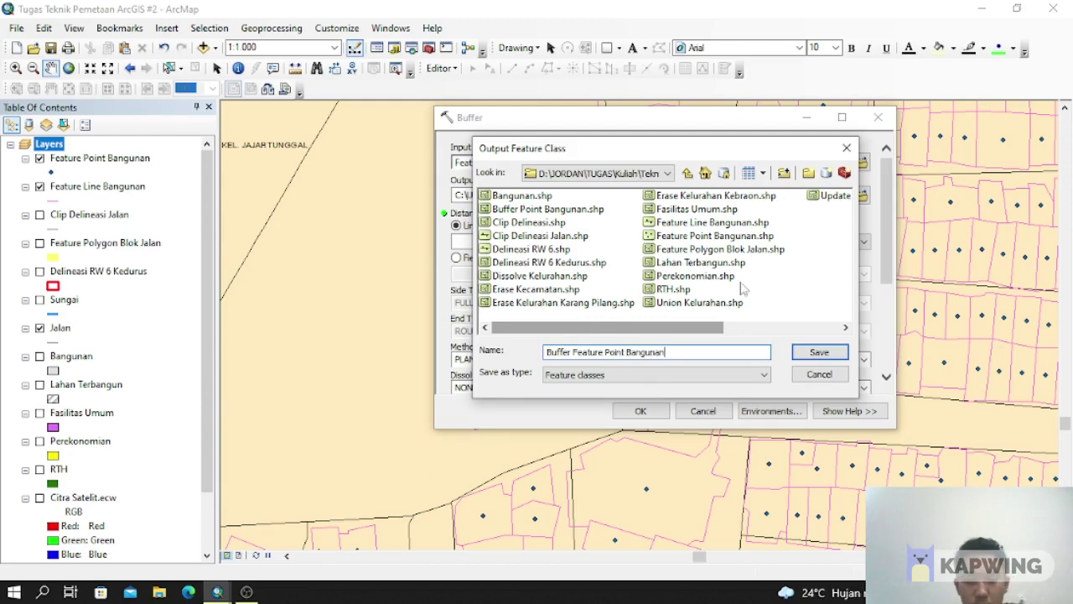
# Step: Buffer Feature Point Bangunan by 10 meters, saving the output as Buffer Feature Point Bangunan
pyautogui.click(819, 352)
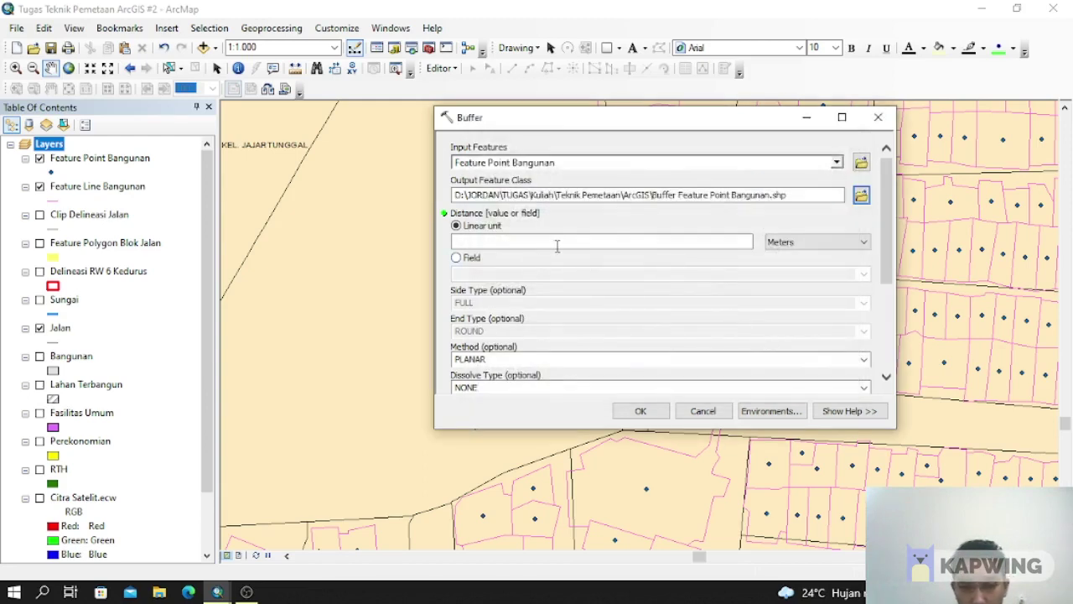
pyautogui.click(743, 242)
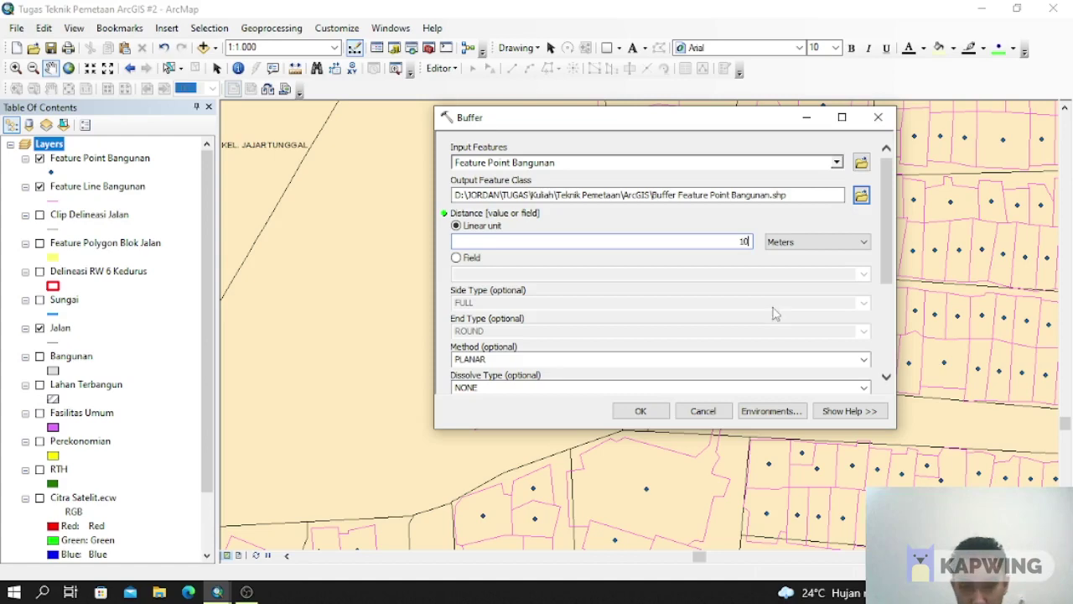
pyautogui.click(639, 411)
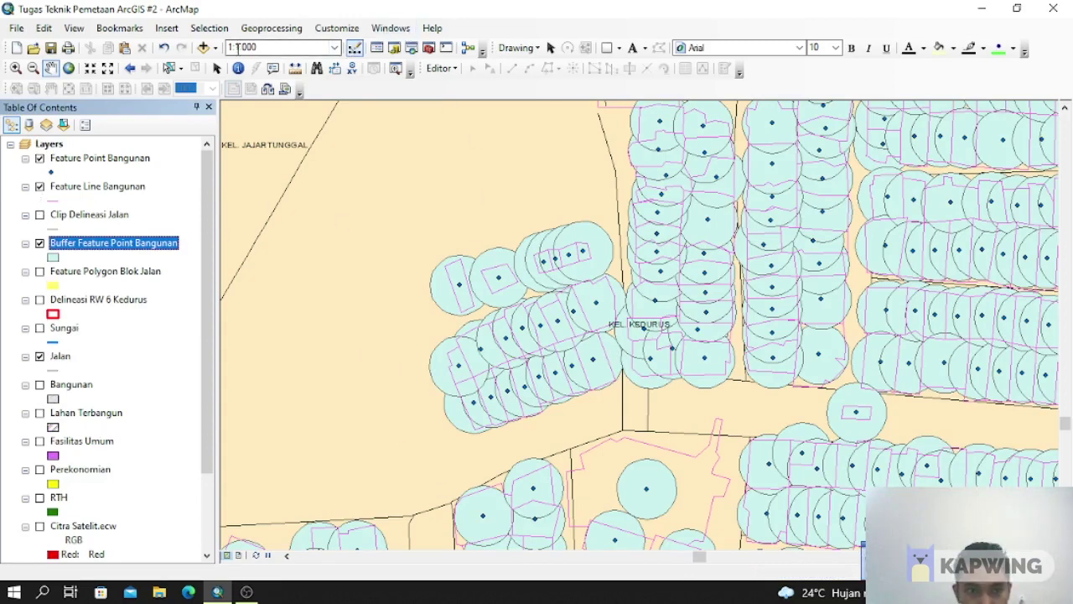
# Step: Examine the building point buffers at map scales 1:5.000 and 1:500
pyautogui.click(238, 48)
pyautogui.click(238, 47)
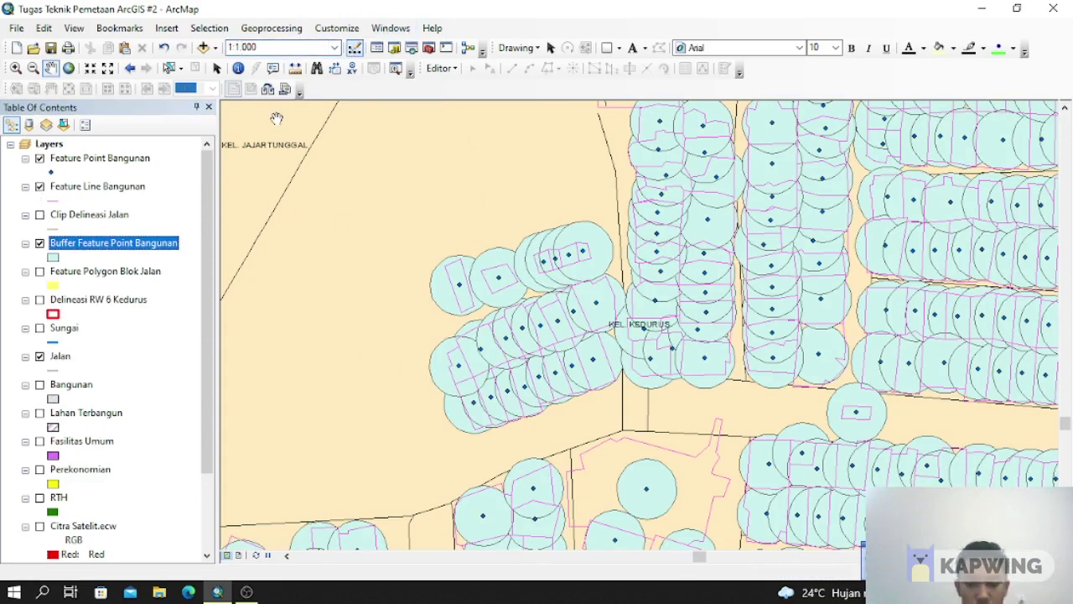
pyautogui.write('5.')
pyautogui.press('Return')
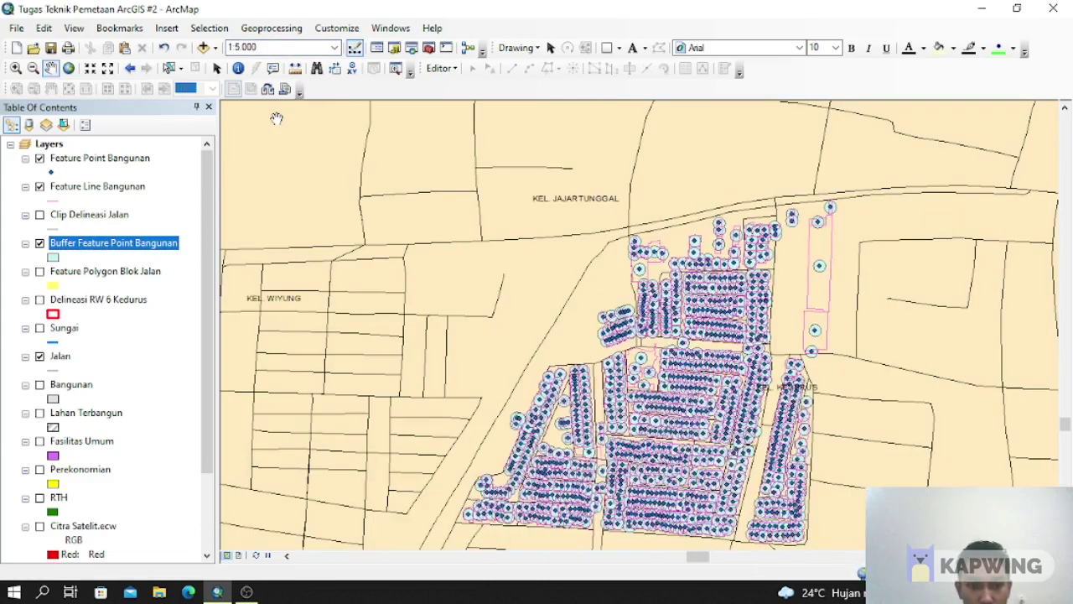
pyautogui.click(252, 46)
pyautogui.click(250, 46)
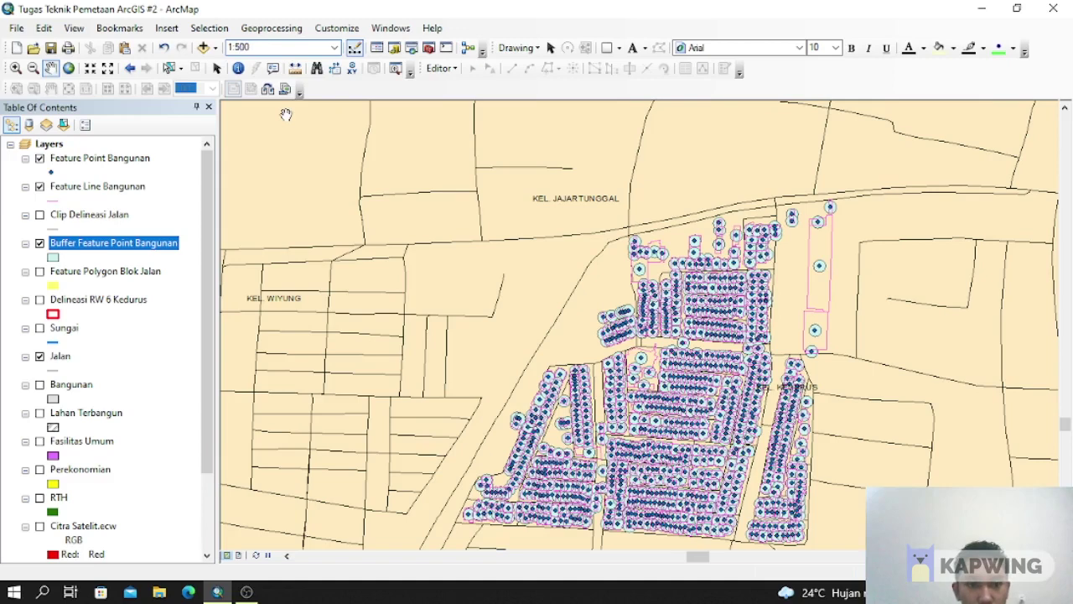
pyautogui.press('Return')
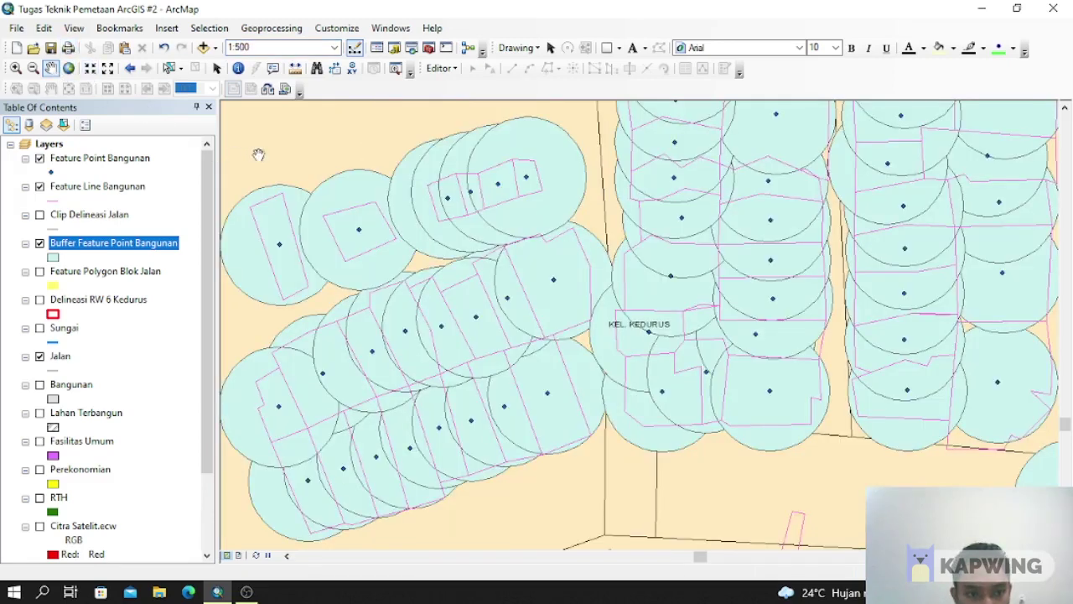
pyautogui.moveTo(259, 154); pyautogui.dragTo(403, 70)
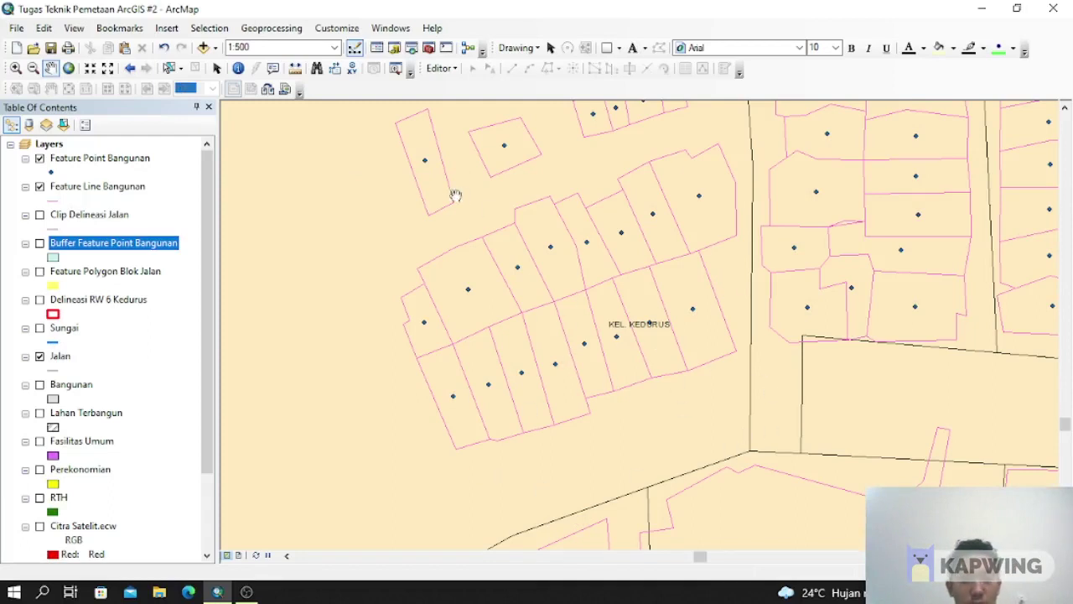
# Step: Run the Near analysis tool with Feature Point Bangunan as both the input features and the near features
pyautogui.click(428, 48)
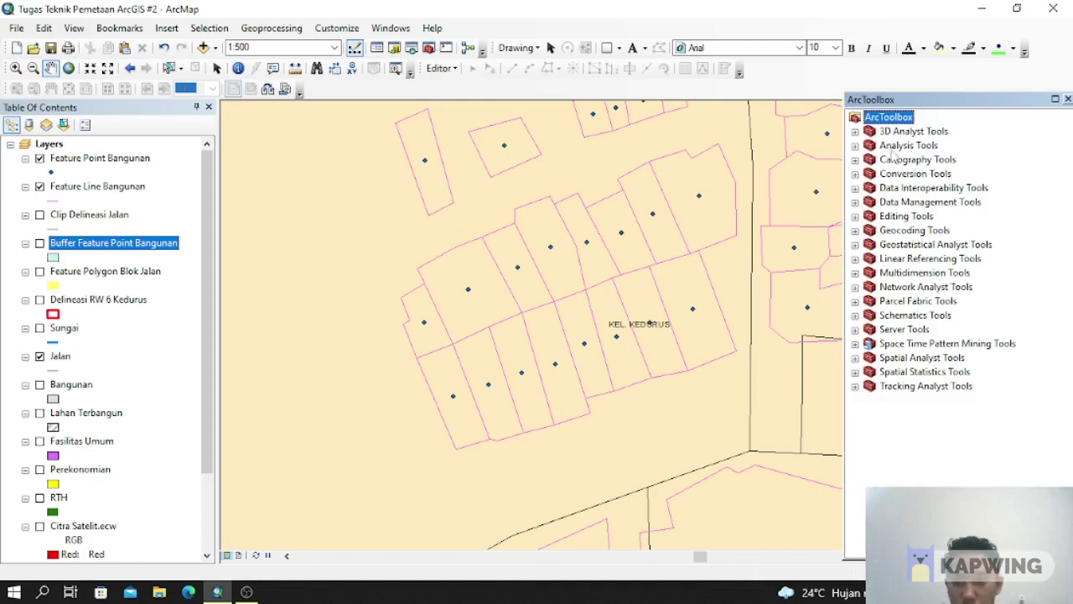
pyautogui.click(855, 146)
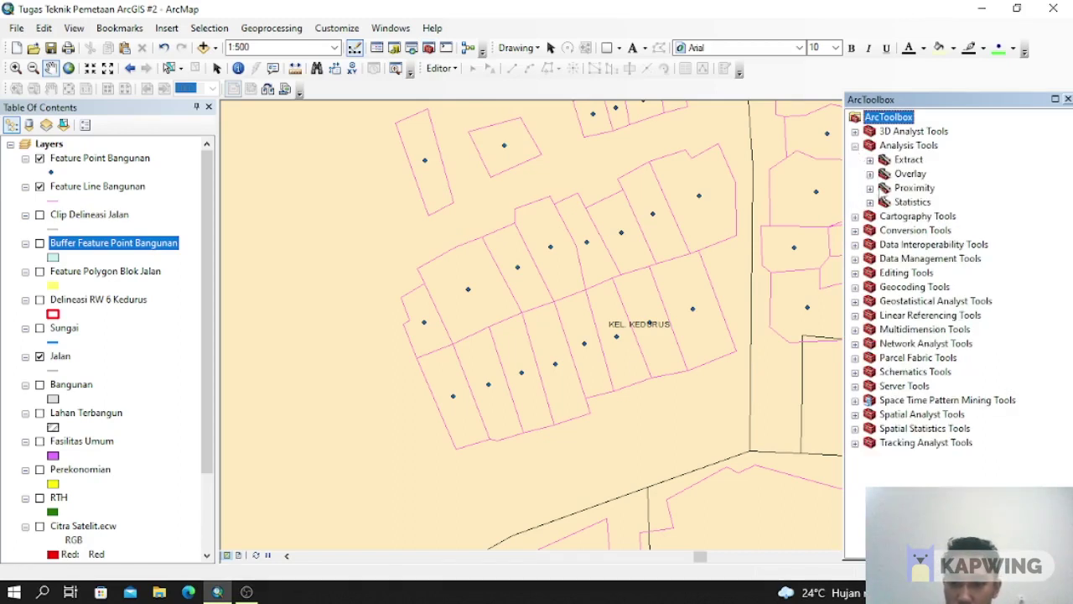
pyautogui.click(870, 189)
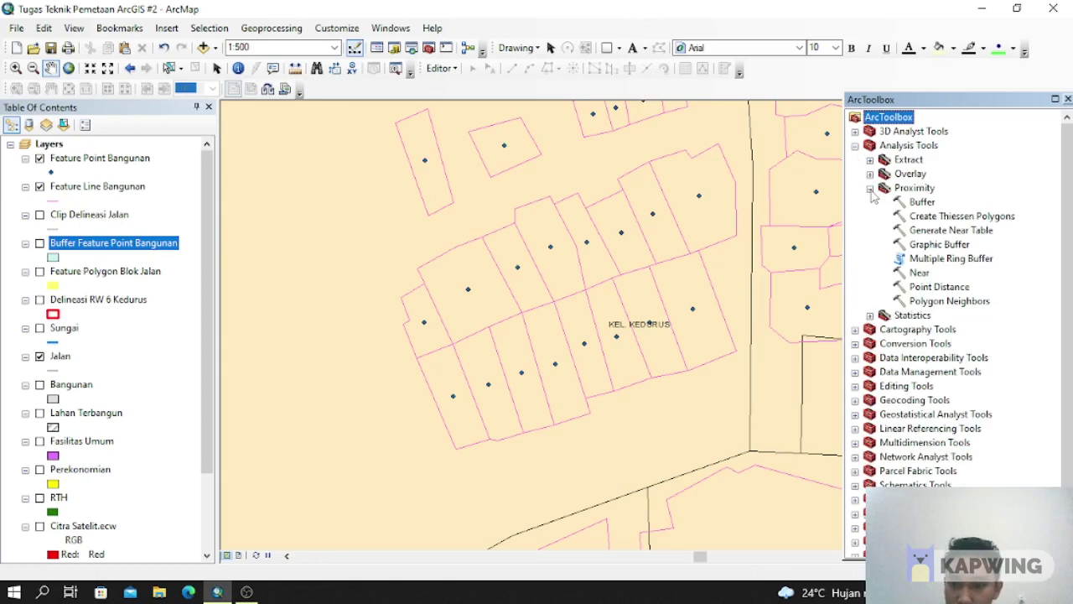
pyautogui.click(923, 276)
pyautogui.doubleClick(919, 272)
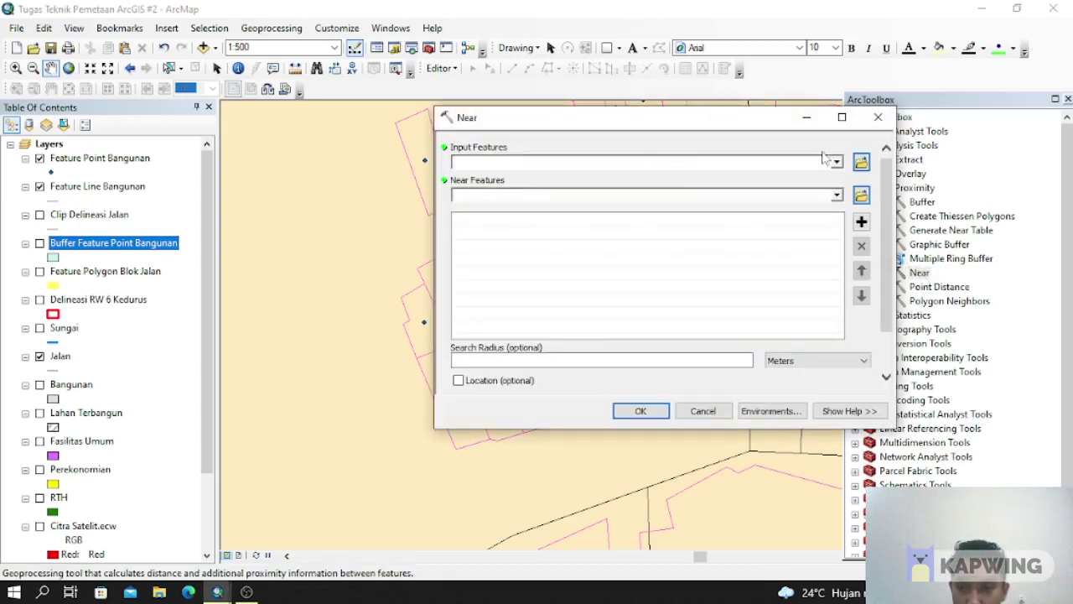
pyautogui.click(836, 162)
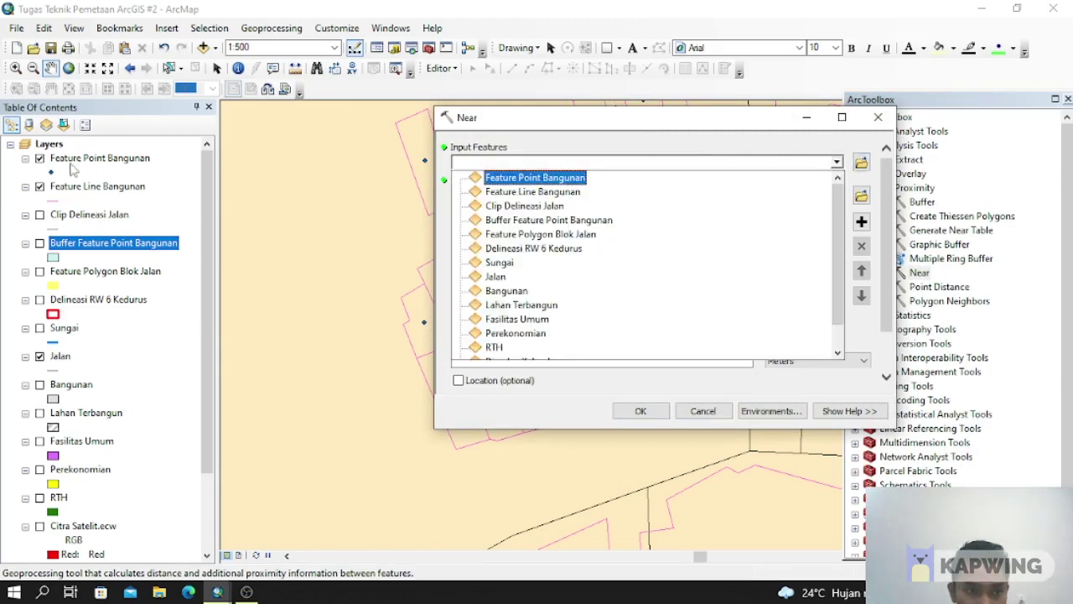
pyautogui.click(513, 179)
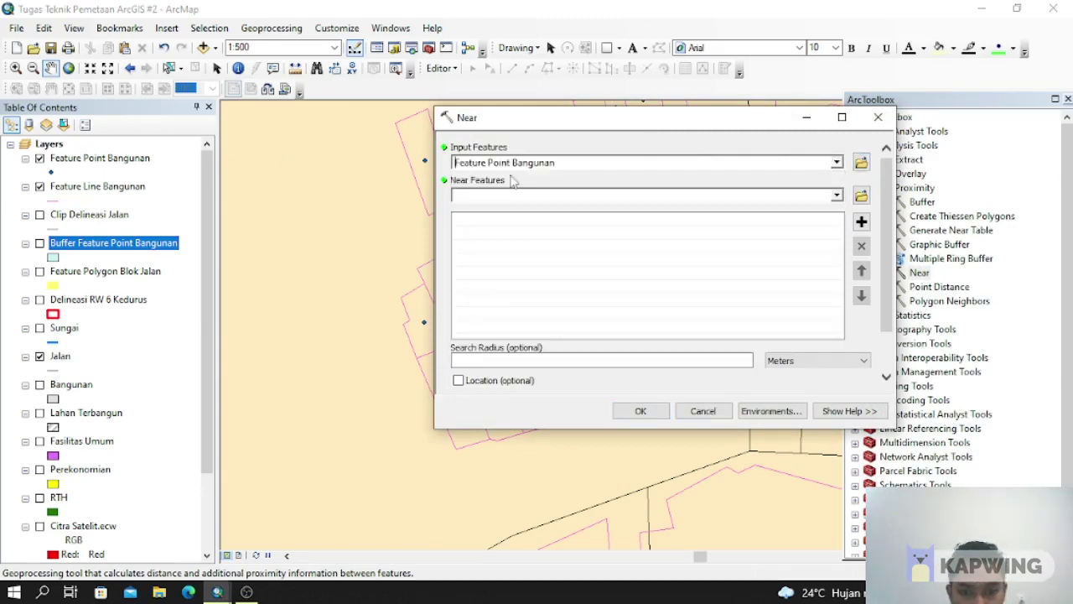
pyautogui.click(835, 196)
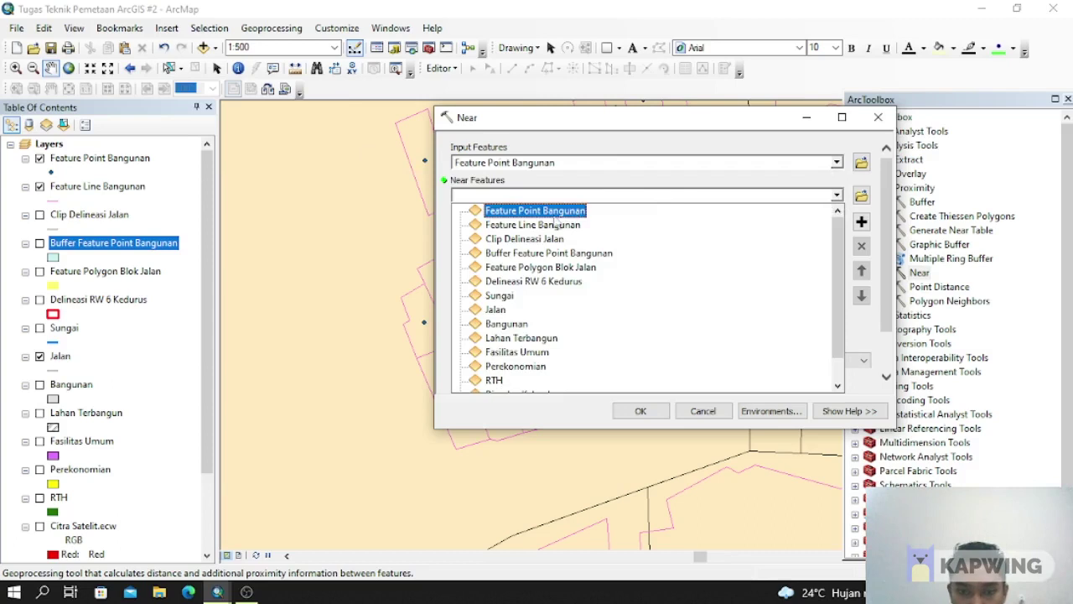
pyautogui.click(554, 215)
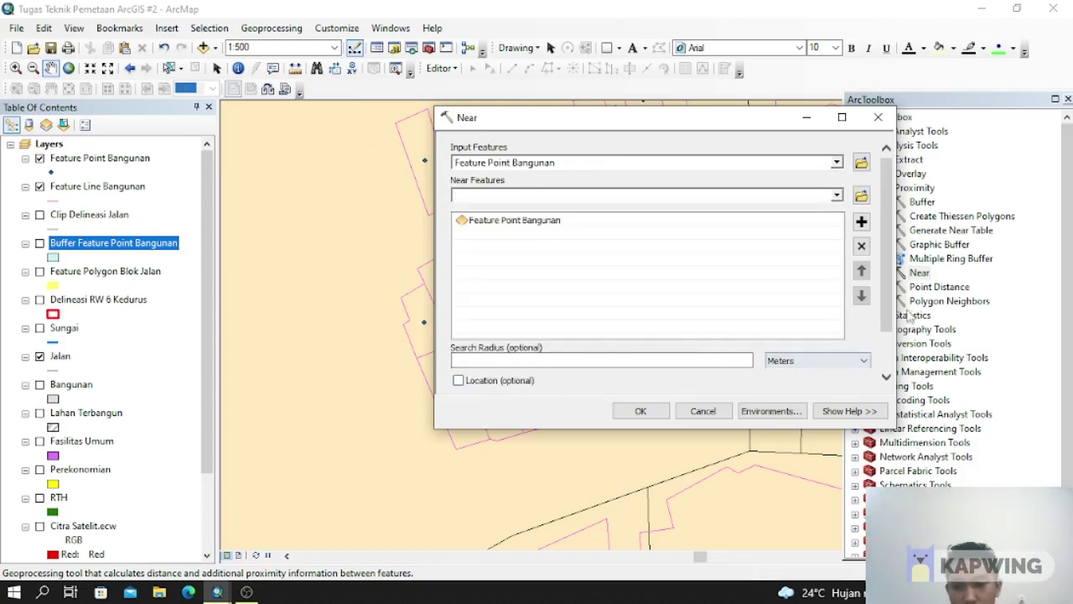
pyautogui.moveTo(886, 314); pyautogui.dragTo(886, 348)
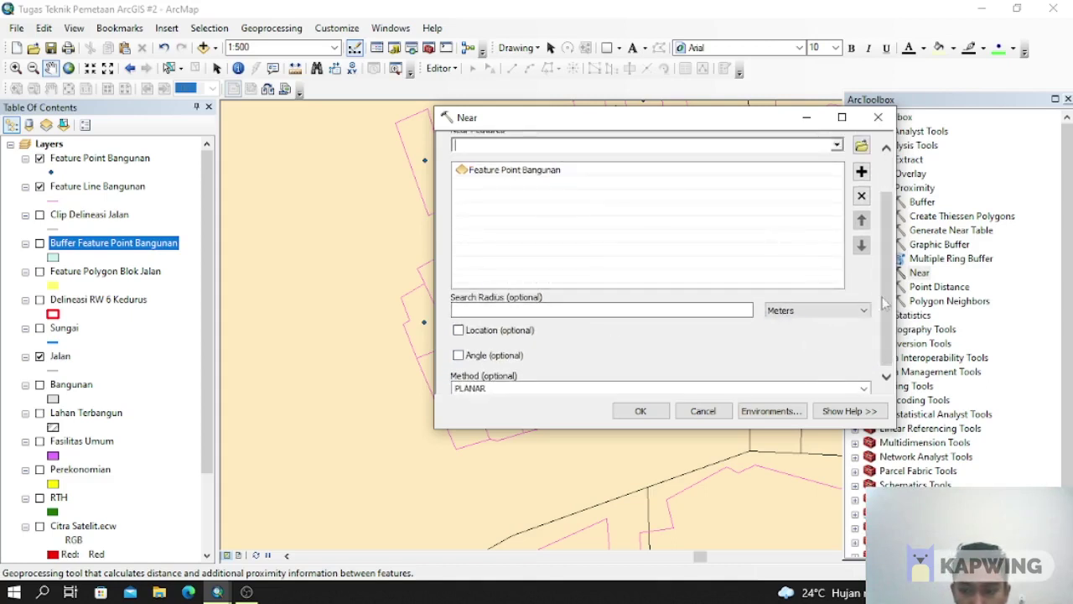
pyautogui.scroll(2, 575, 168)
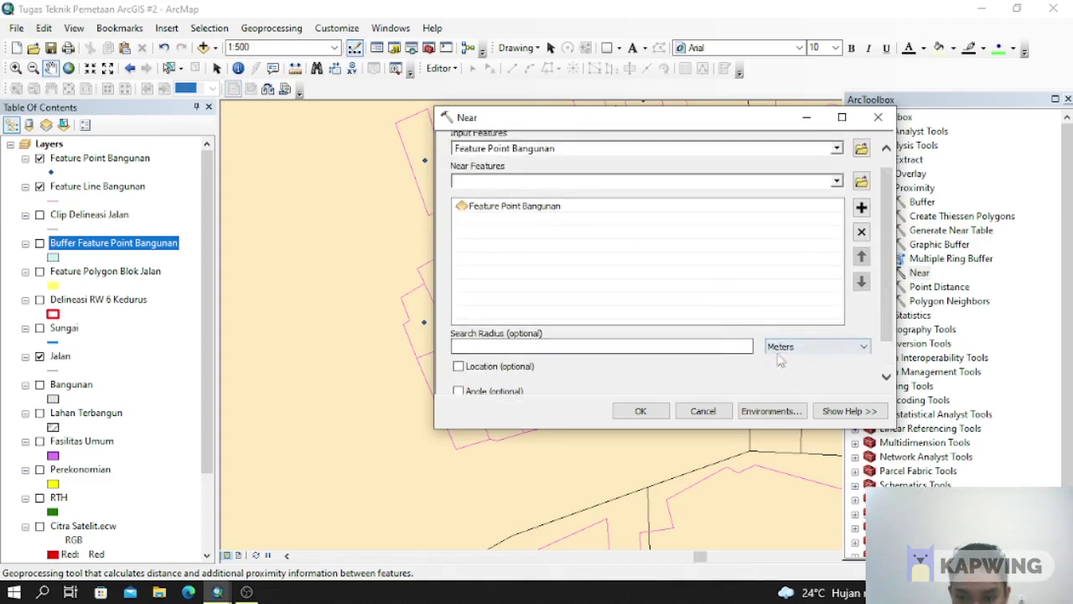
pyautogui.click(640, 411)
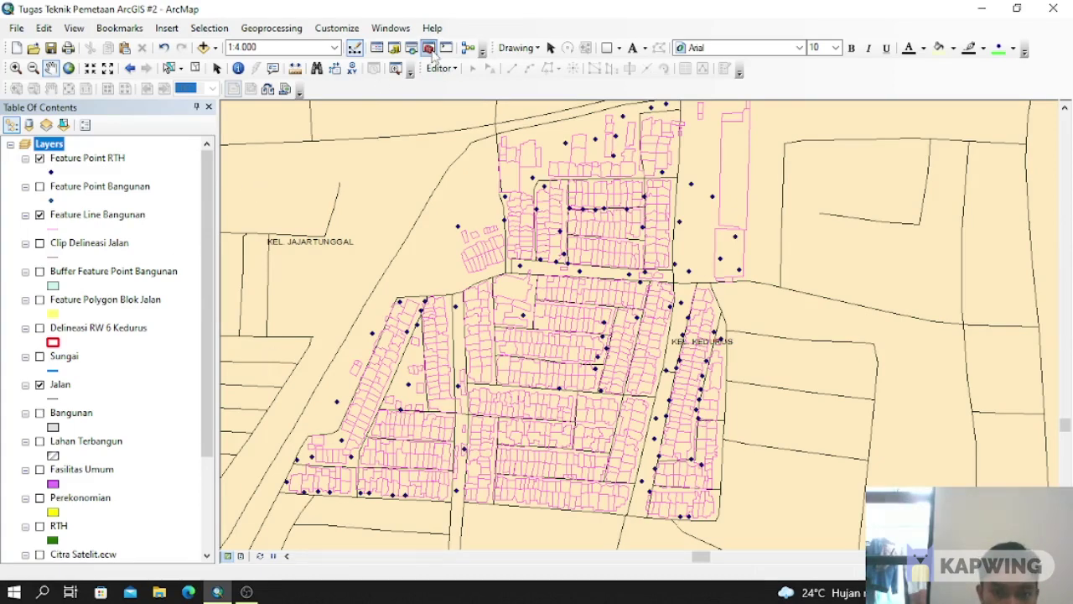
# Step: Run Average Nearest Neighbor on Feature Point RTH with the EUCLIDEAN_DISTANCE method and report generation enabled
pyautogui.click(428, 48)
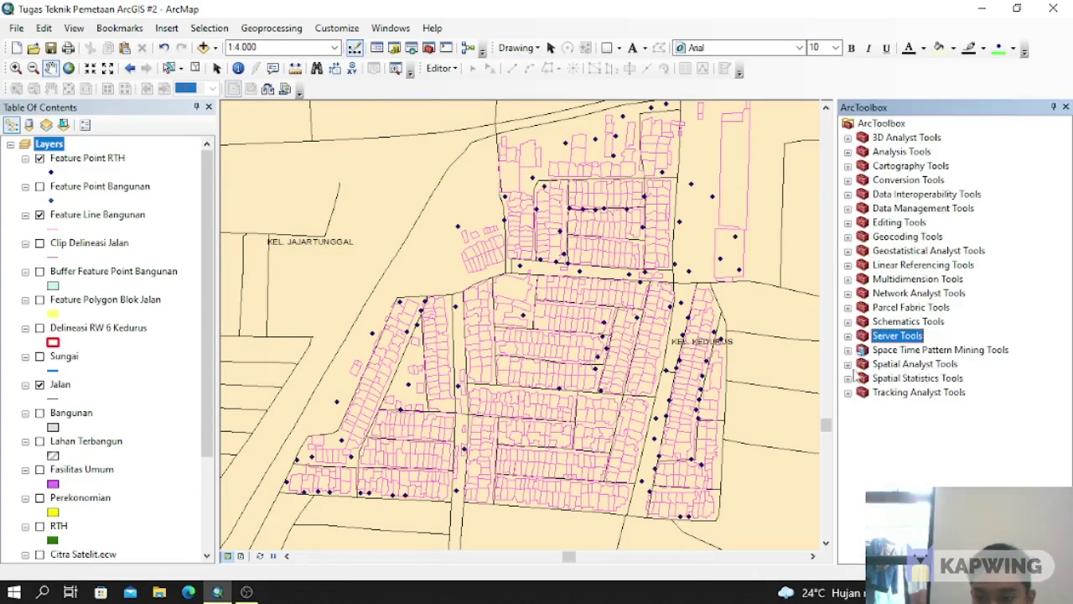
pyautogui.click(880, 381)
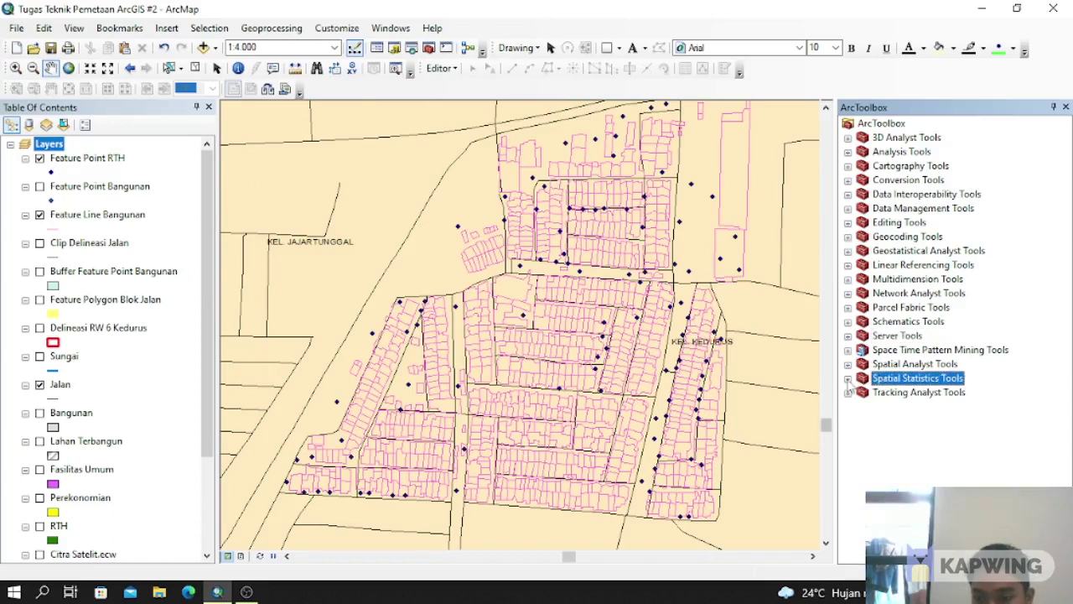
pyautogui.click(847, 379)
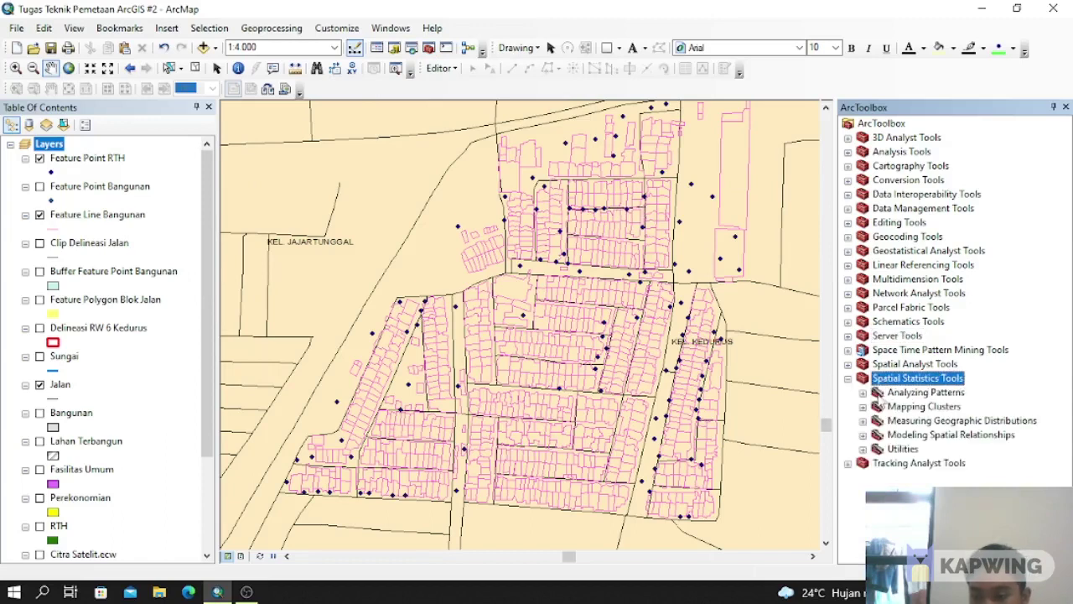
pyautogui.click(880, 395)
pyautogui.click(863, 392)
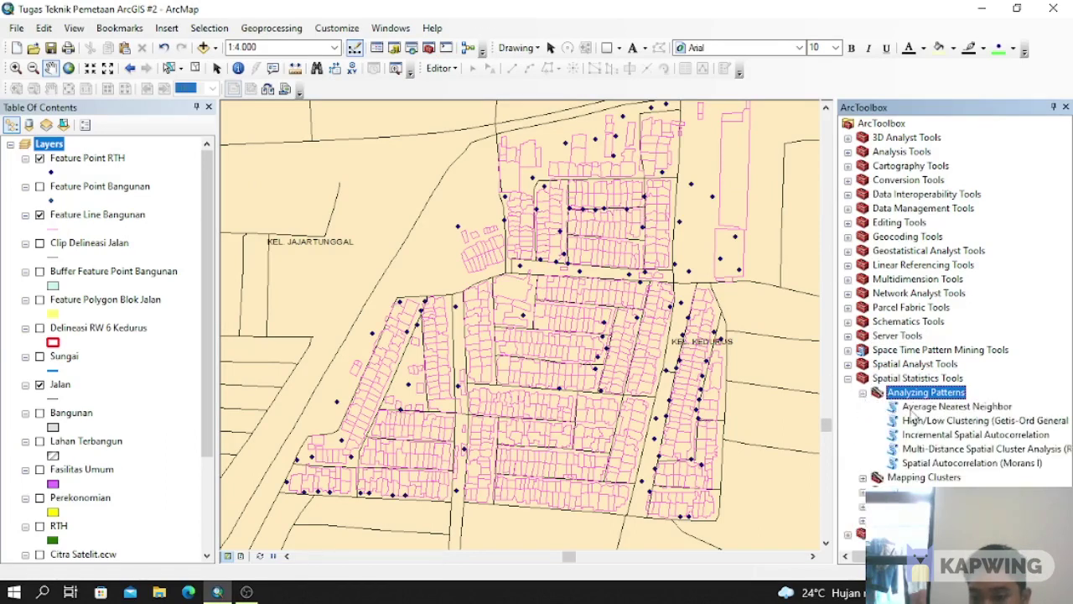
pyautogui.doubleClick(912, 407)
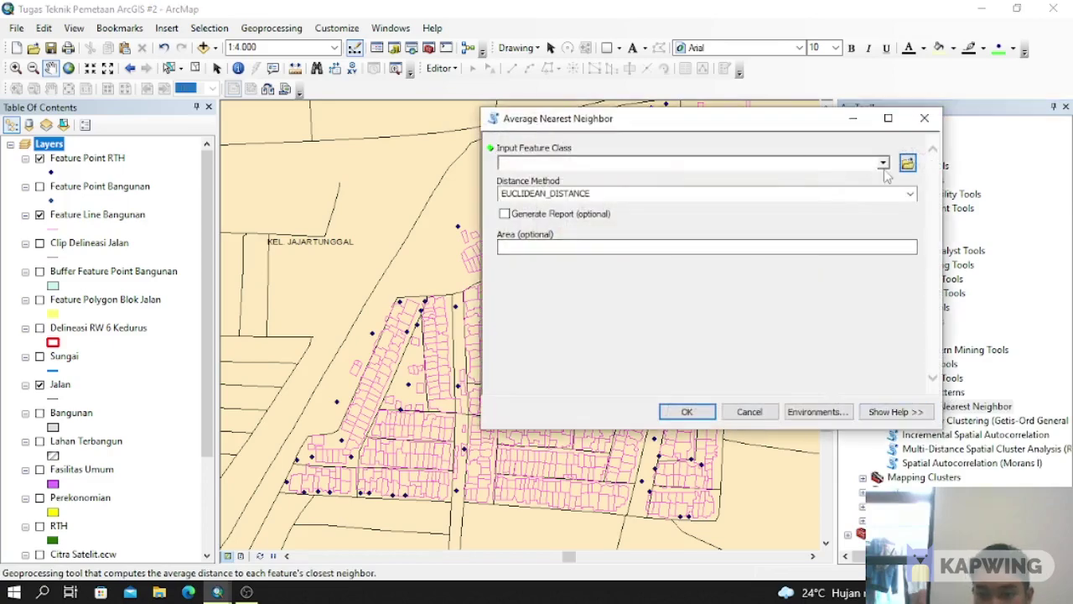
pyautogui.click(883, 163)
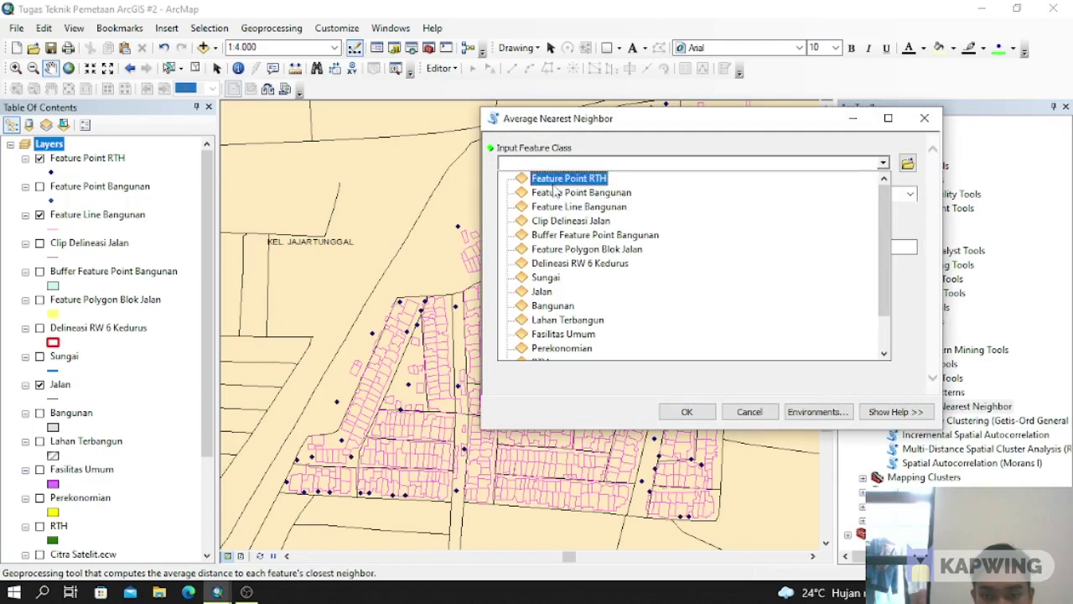
pyautogui.click(553, 179)
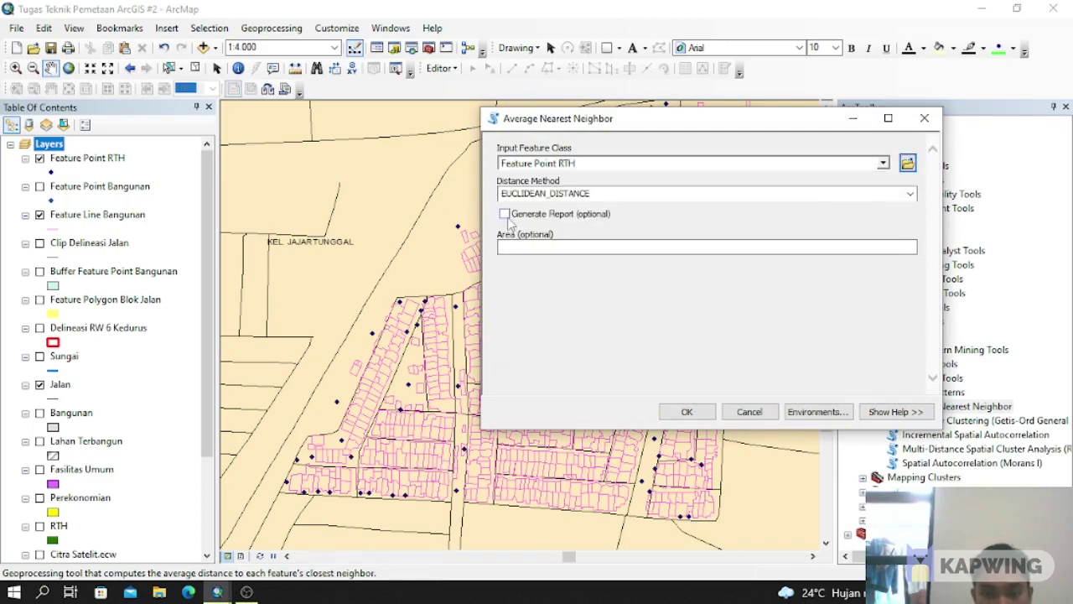
pyautogui.click(505, 215)
pyautogui.click(686, 412)
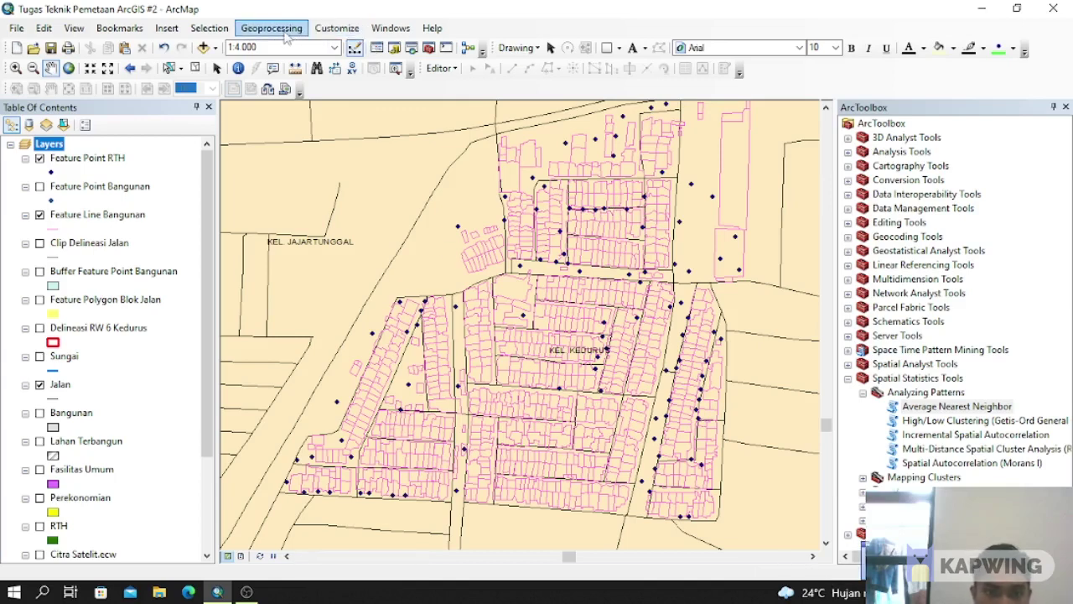
# Step: Review the latest Average Nearest Neighbor result in the geoprocessing results and open its HTML report file
pyautogui.click(285, 31)
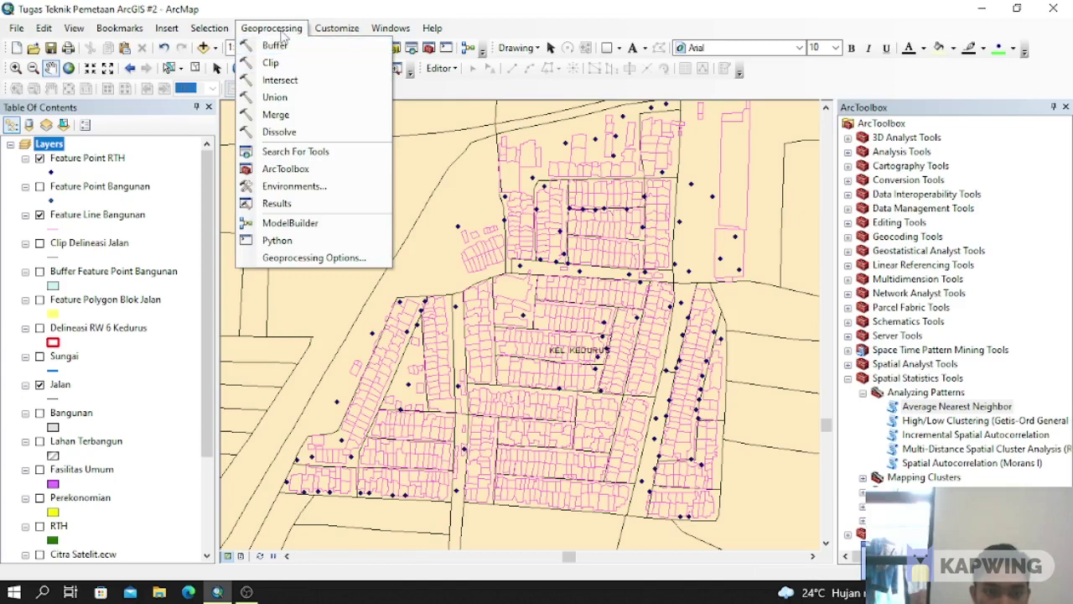
pyautogui.click(285, 205)
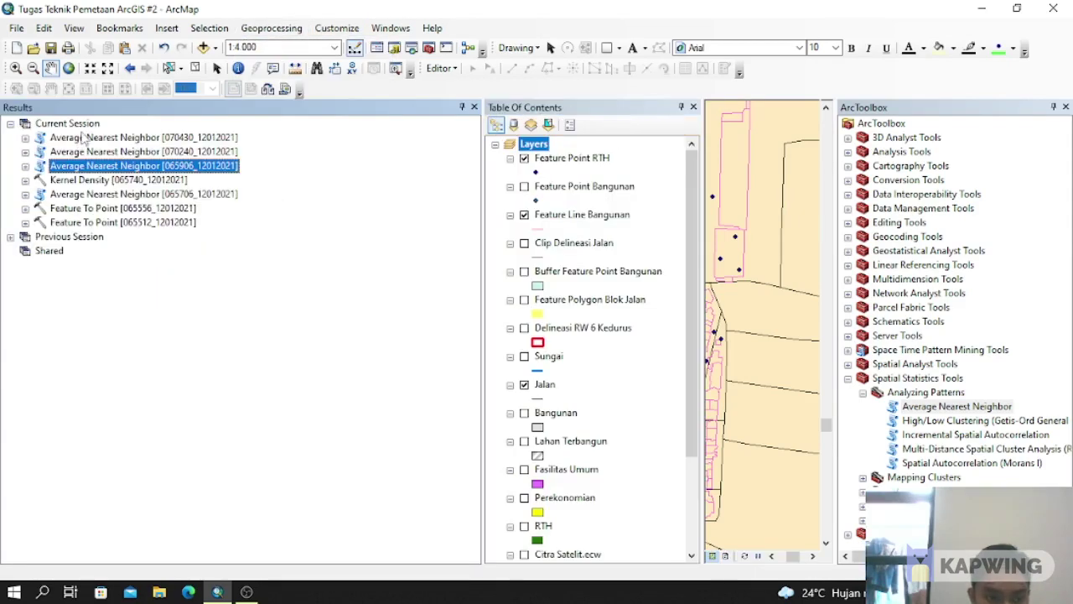
pyautogui.click(84, 139)
pyautogui.click(26, 139)
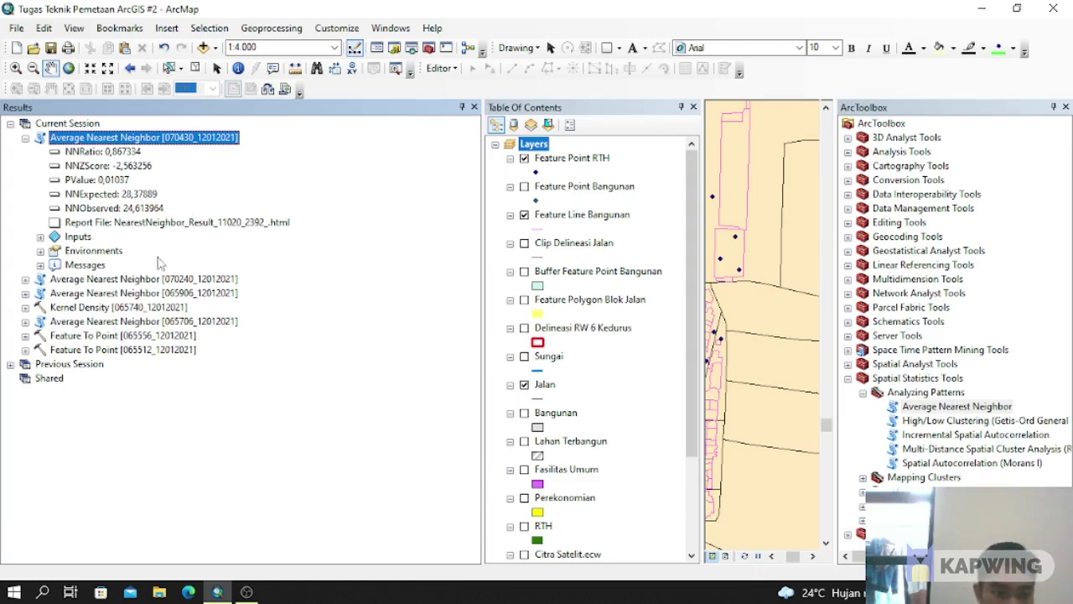
pyautogui.click(98, 226)
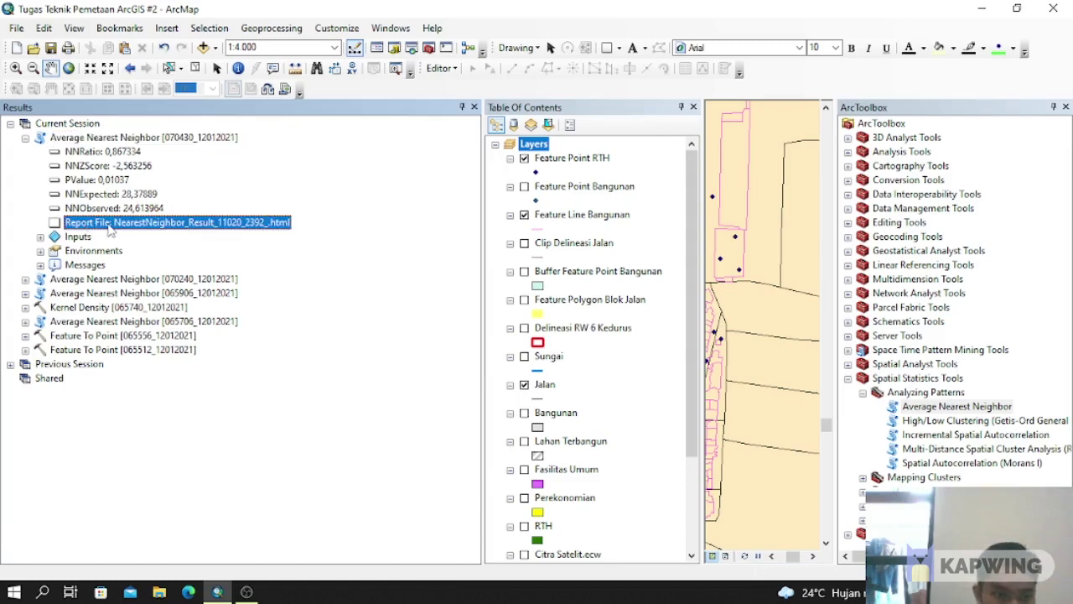
pyautogui.doubleClick(109, 223)
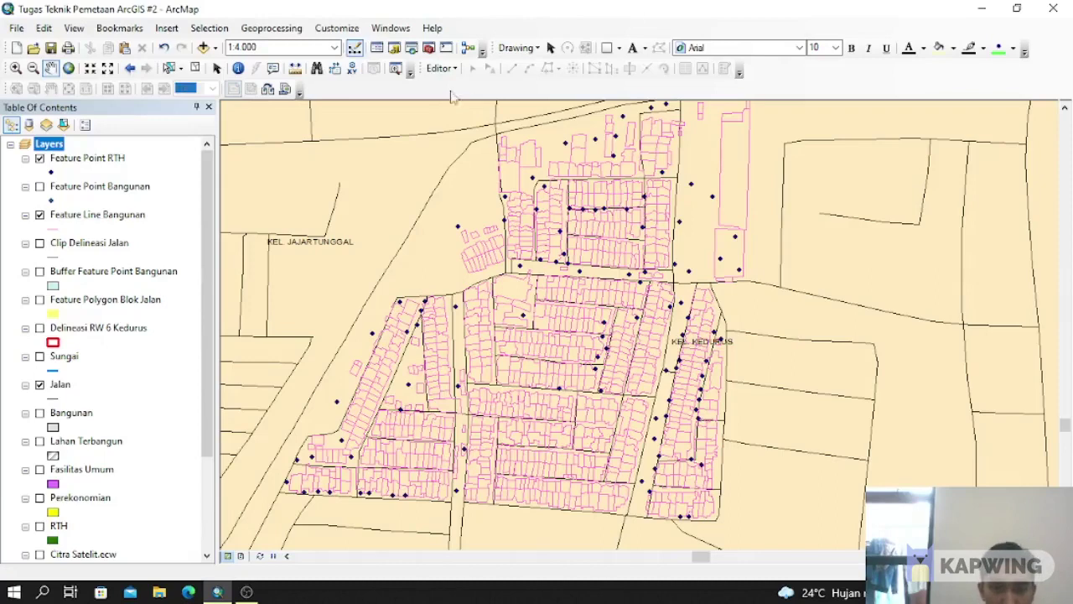
# Step: Run Kernel Density on Feature Point RTH with population field NONE, output raster KernelD_RTH_2, area units SQUARE_KILOMETERS and the PLANAR method
pyautogui.click(428, 47)
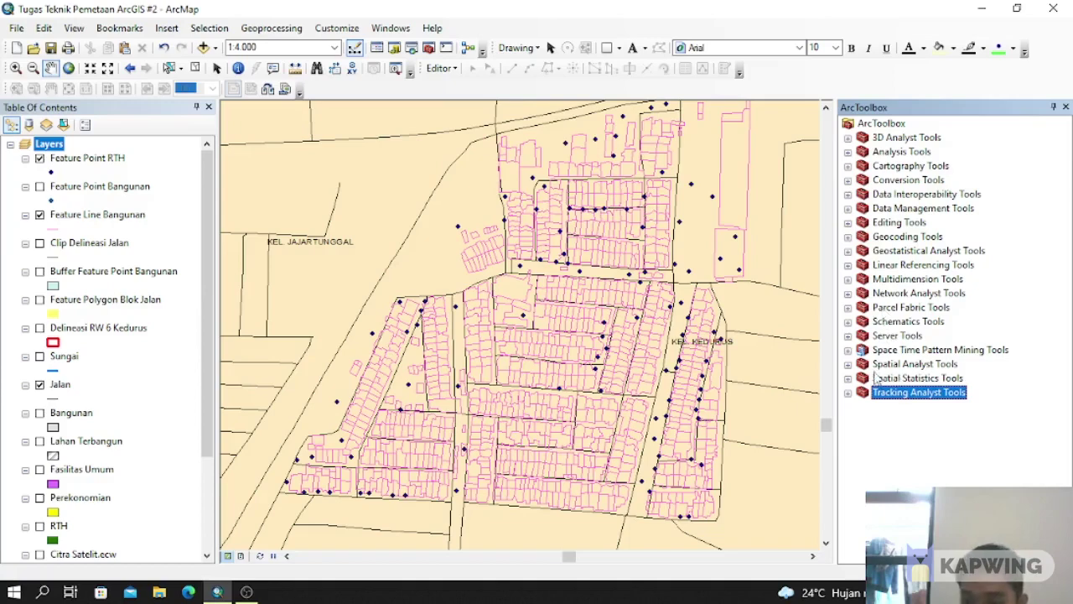
pyautogui.click(847, 364)
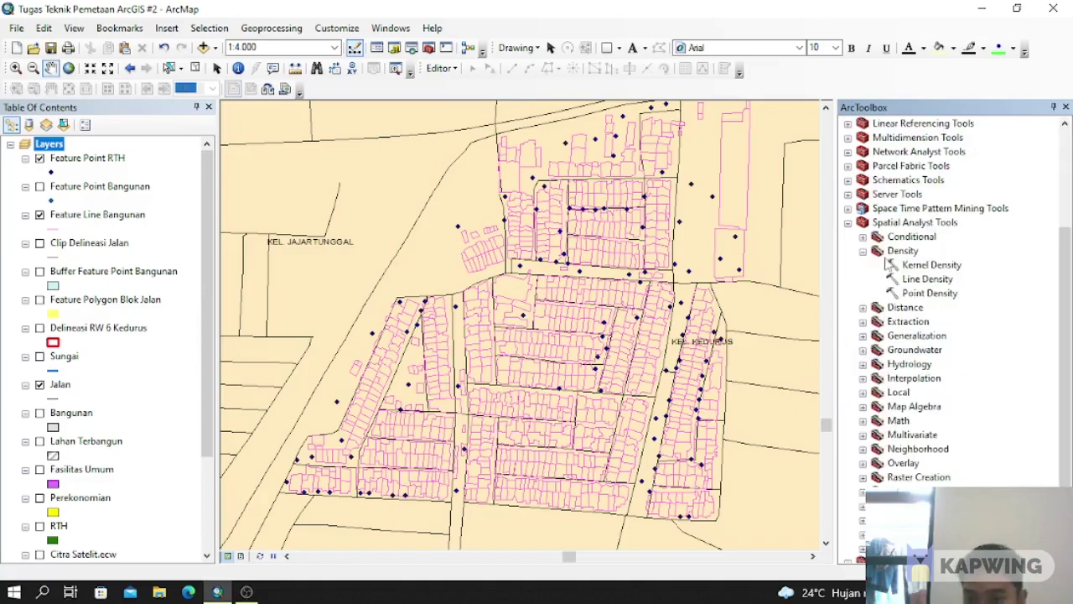
pyautogui.click(893, 253)
pyautogui.click(922, 265)
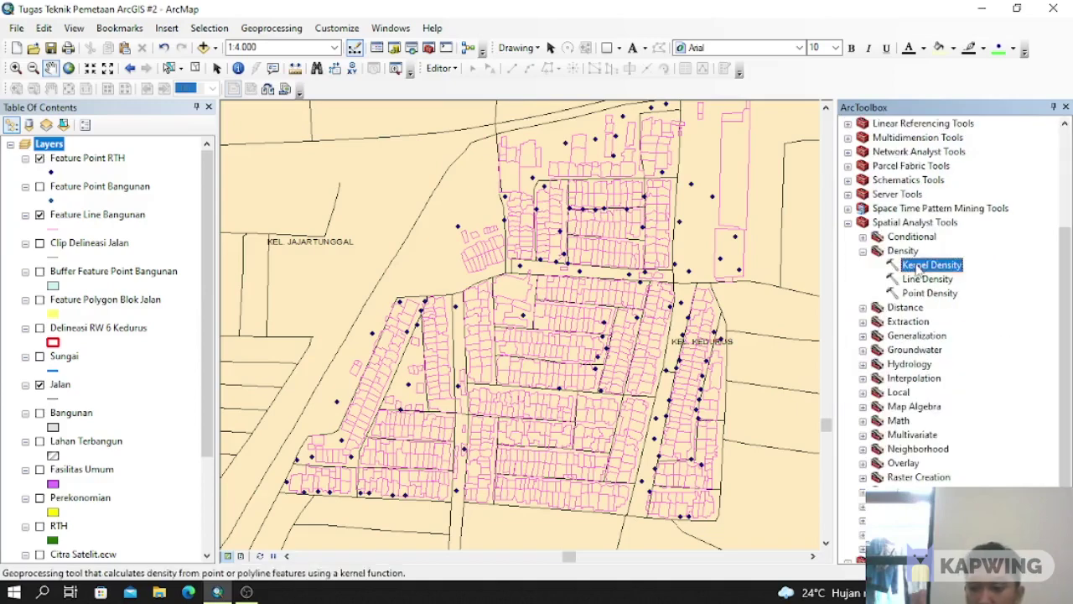
pyautogui.doubleClick(926, 266)
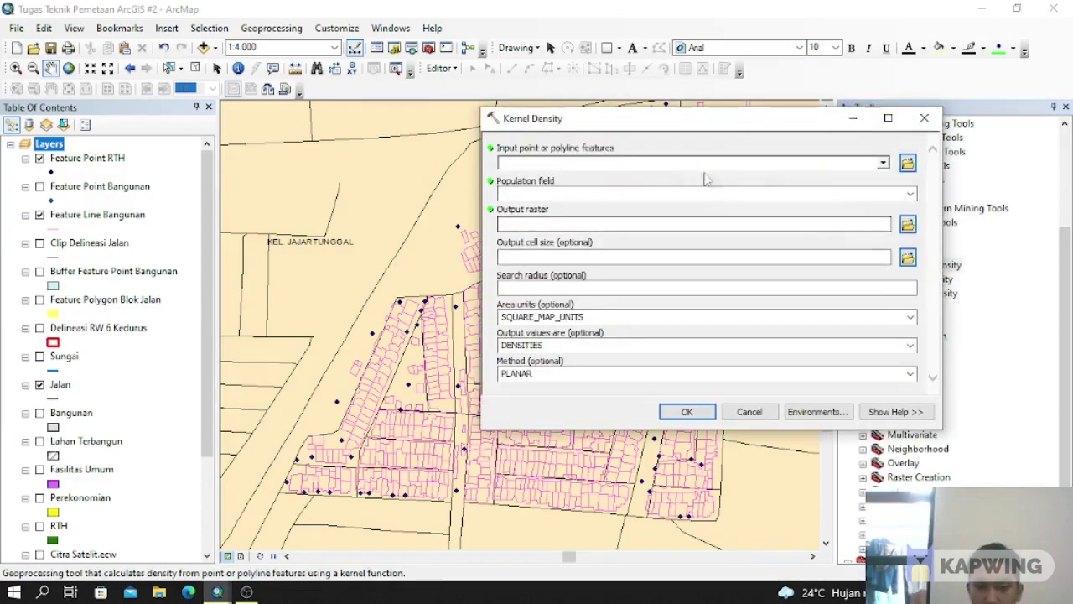
pyautogui.click(884, 164)
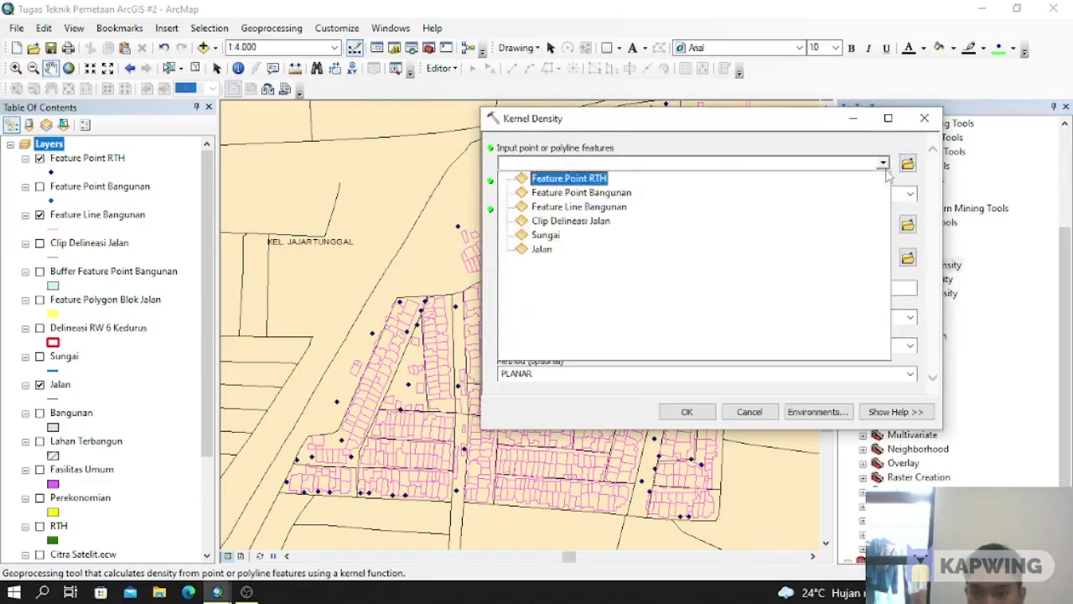
pyautogui.click(594, 180)
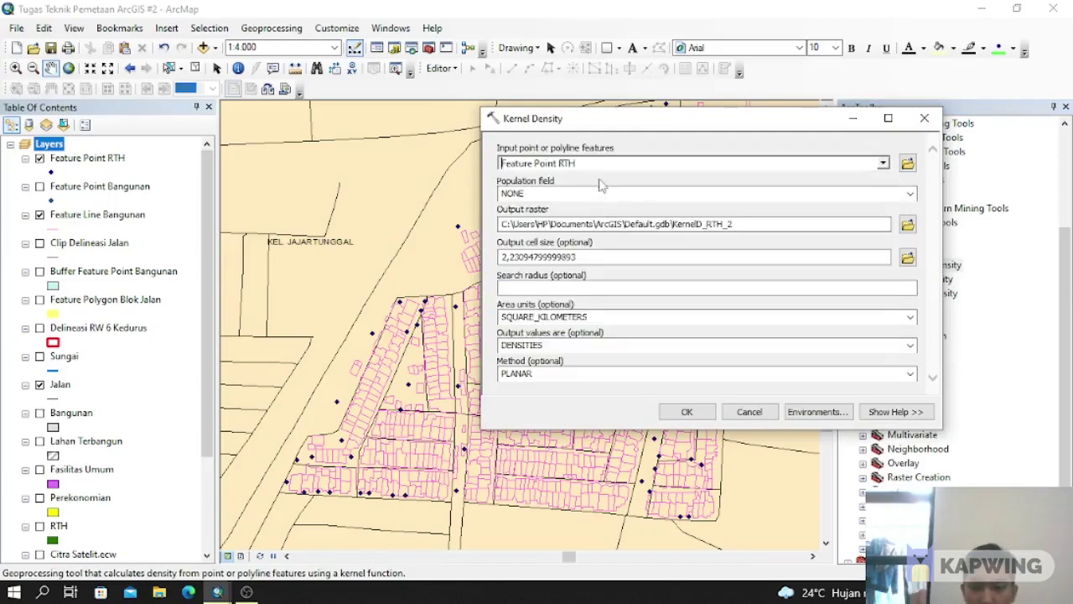
pyautogui.click(685, 414)
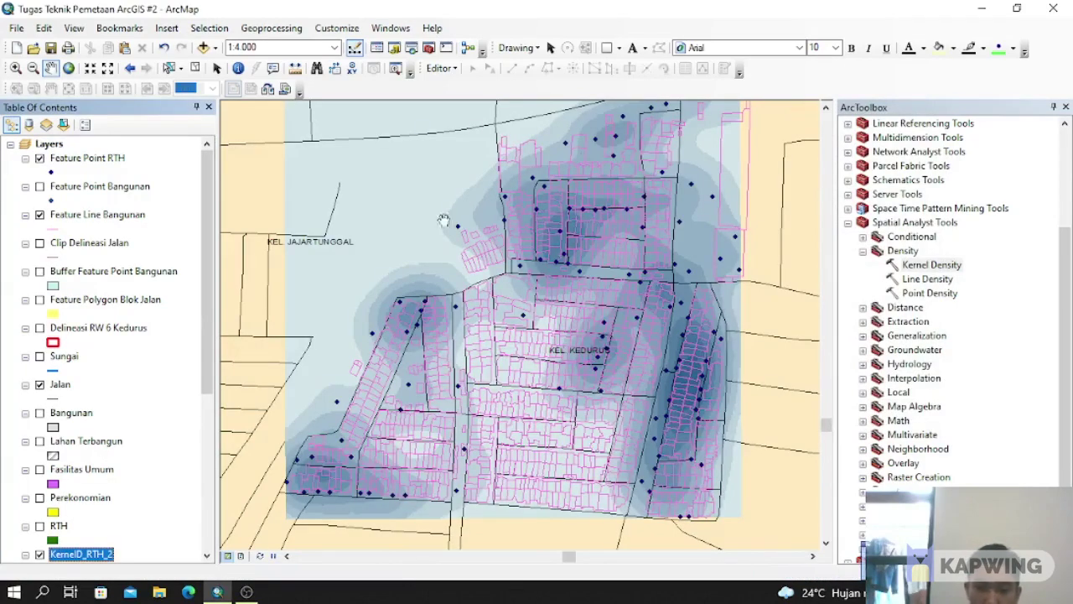
# Step: Display the KernelD_RTH_2 raster with Stretched symbology along a black-to-white color ramp
pyautogui.moveTo(788, 245); pyautogui.dragTo(776, 271)
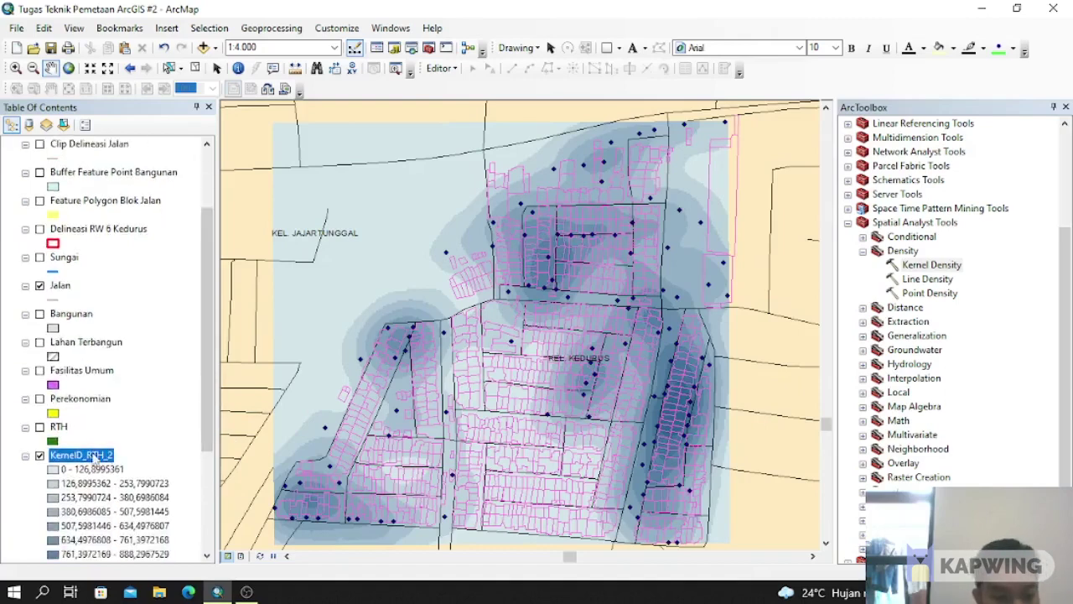
pyautogui.rightClick(99, 455)
pyautogui.click(133, 441)
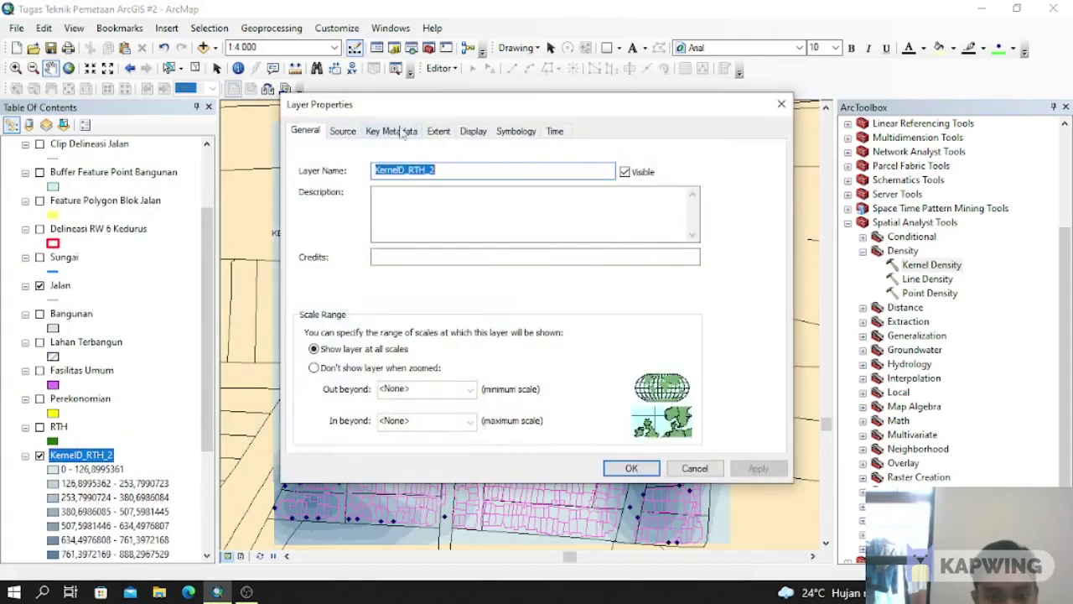
pyautogui.click(402, 131)
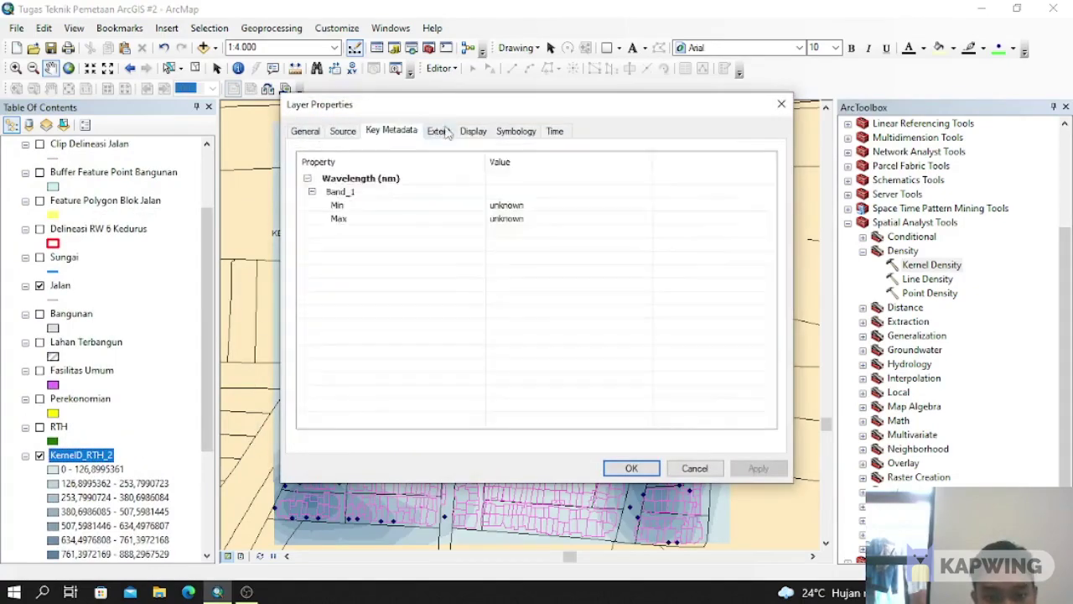
pyautogui.click(471, 132)
pyautogui.click(513, 133)
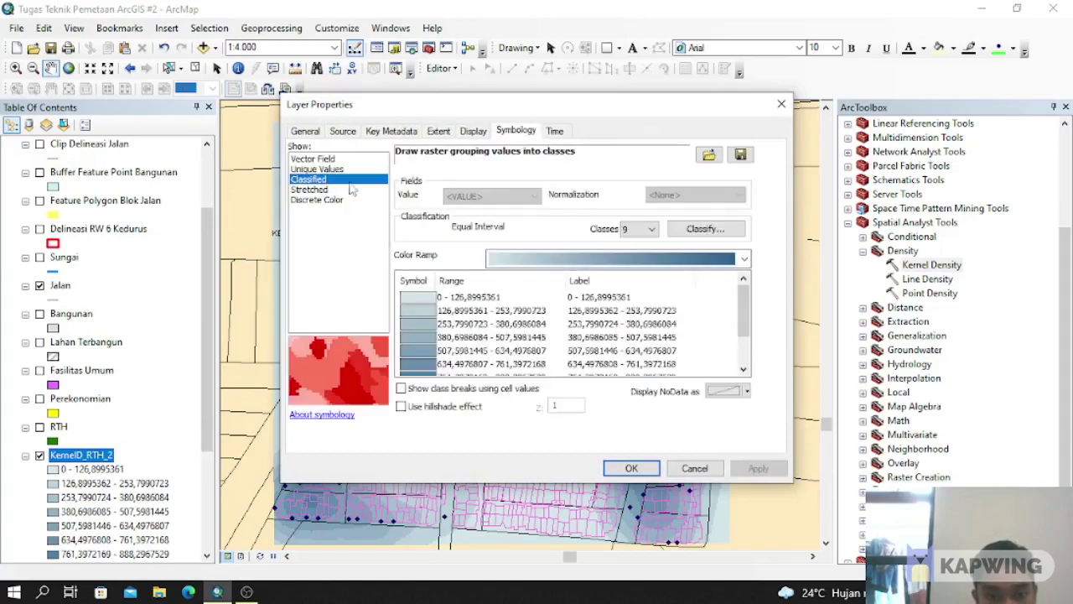
pyautogui.click(311, 189)
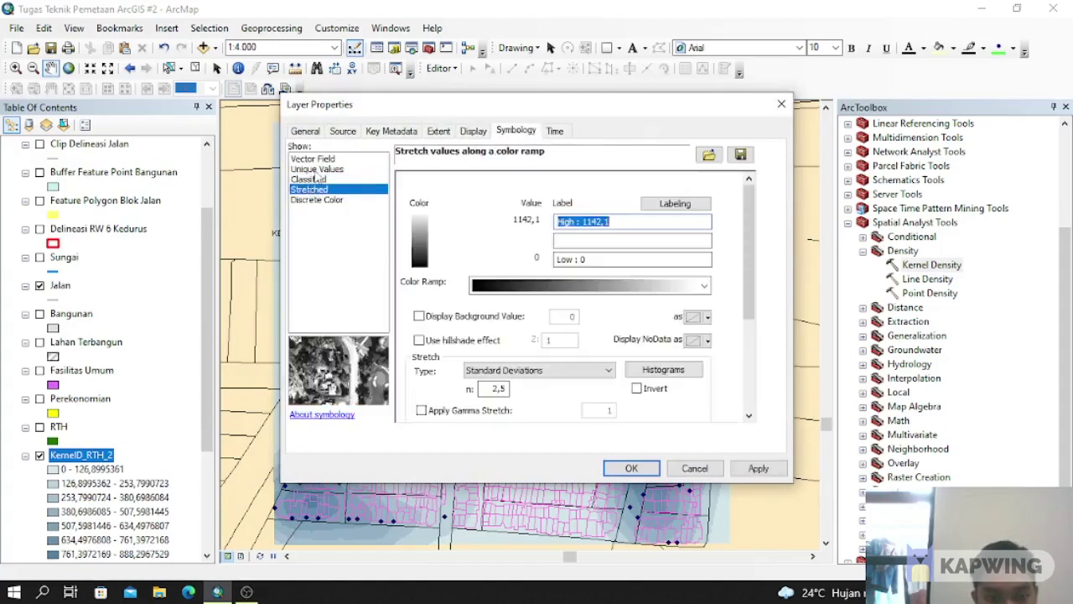
pyautogui.click(624, 466)
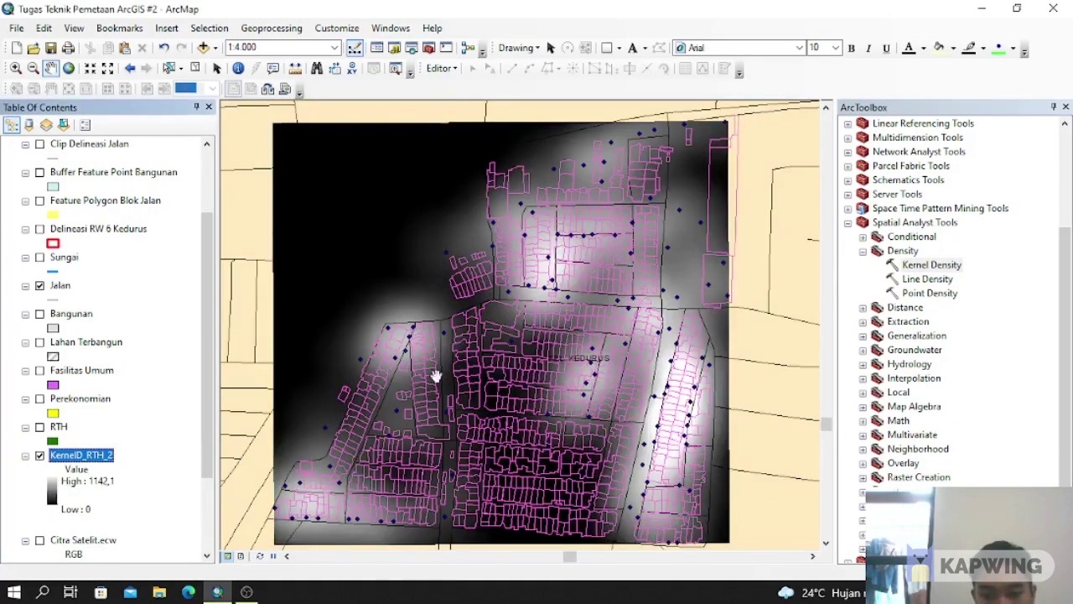
# Step: Compare the symbology types for KernelD_RTH_2 without computing unique values, and choose Classified with 5 Natural Breaks (Jenks) classes
pyautogui.rightClick(107, 466)
pyautogui.click(159, 445)
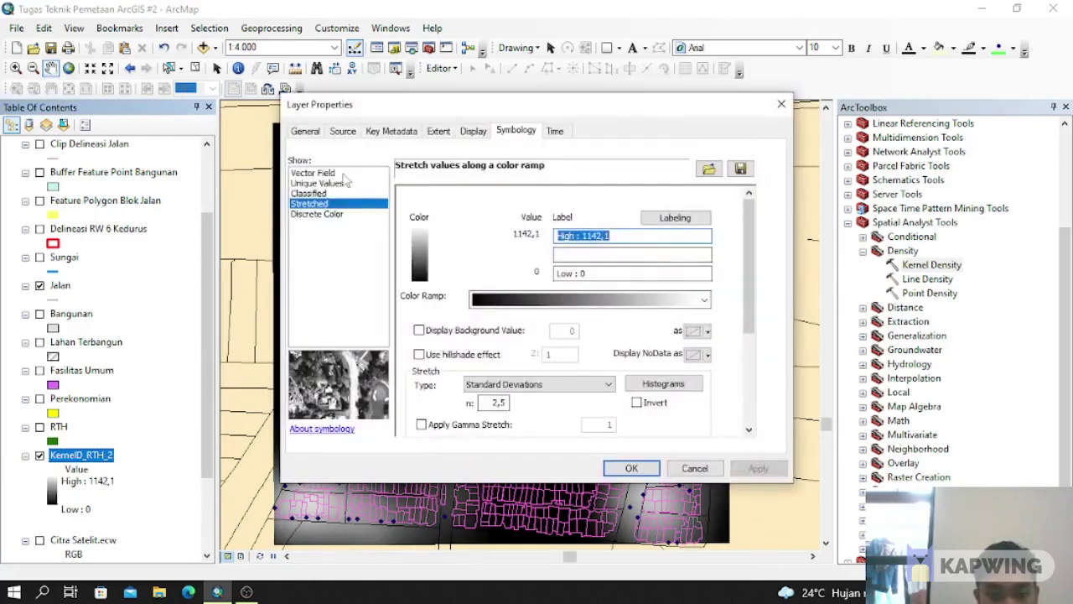
pyautogui.click(342, 174)
pyautogui.click(327, 193)
pyautogui.click(325, 214)
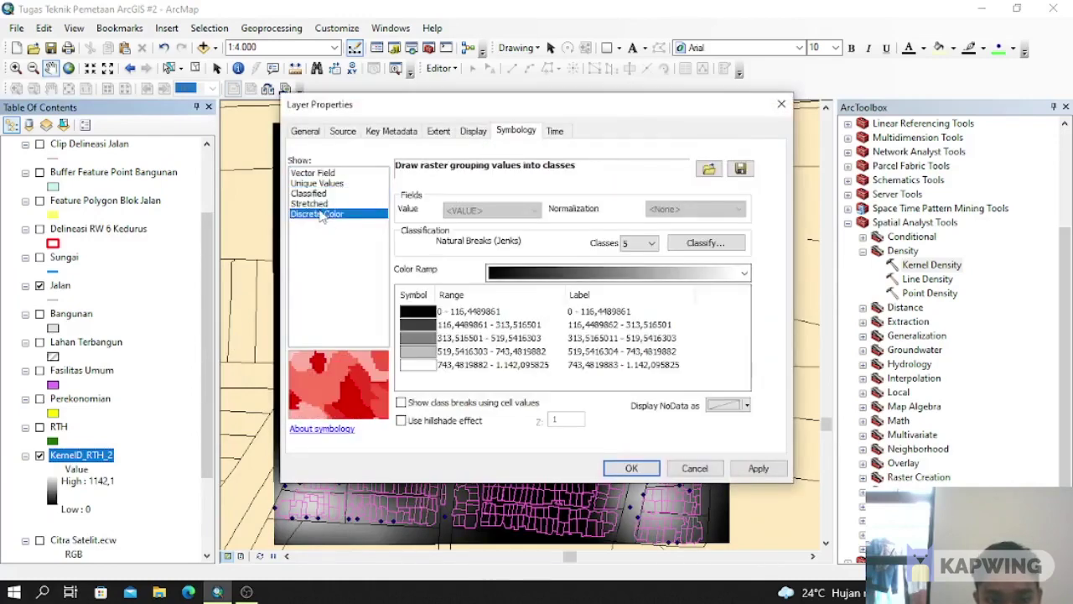
pyautogui.click(344, 184)
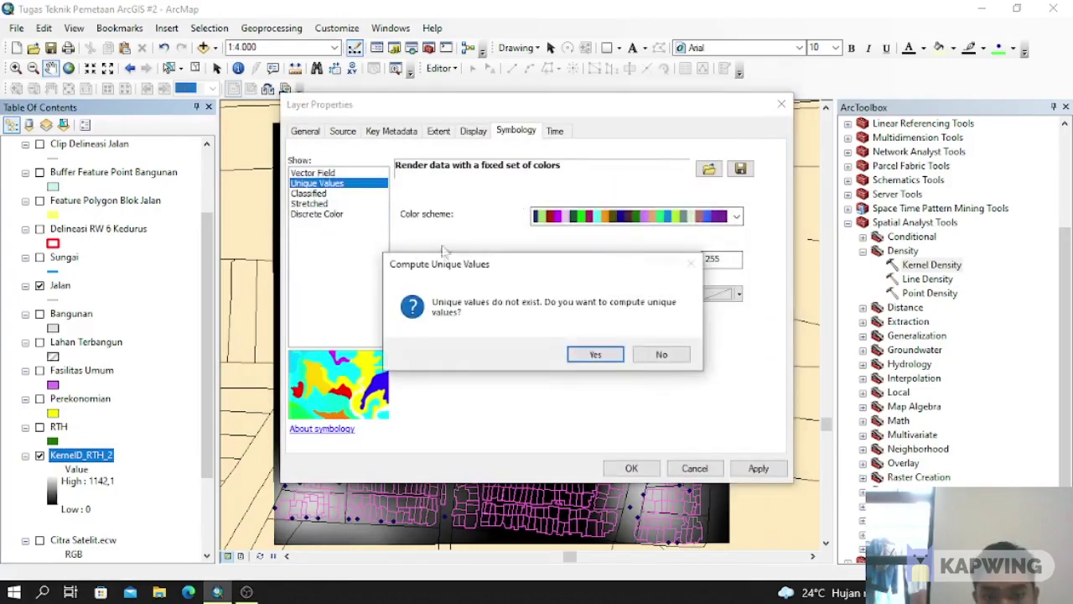
pyautogui.click(677, 357)
pyautogui.click(312, 193)
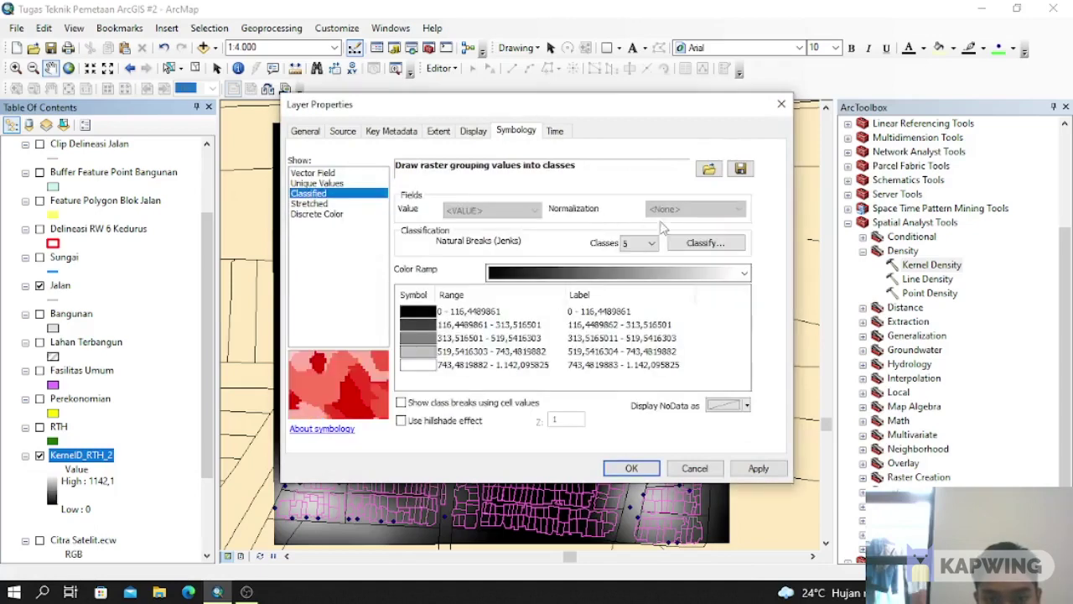
# Step: Apply the light-cyan, green, brown and white color ramp to the classified KernelD_RTH_2 raster
pyautogui.click(743, 273)
pyautogui.moveTo(750, 199); pyautogui.dragTo(754, 254)
pyautogui.scroll(2, 755, 255)
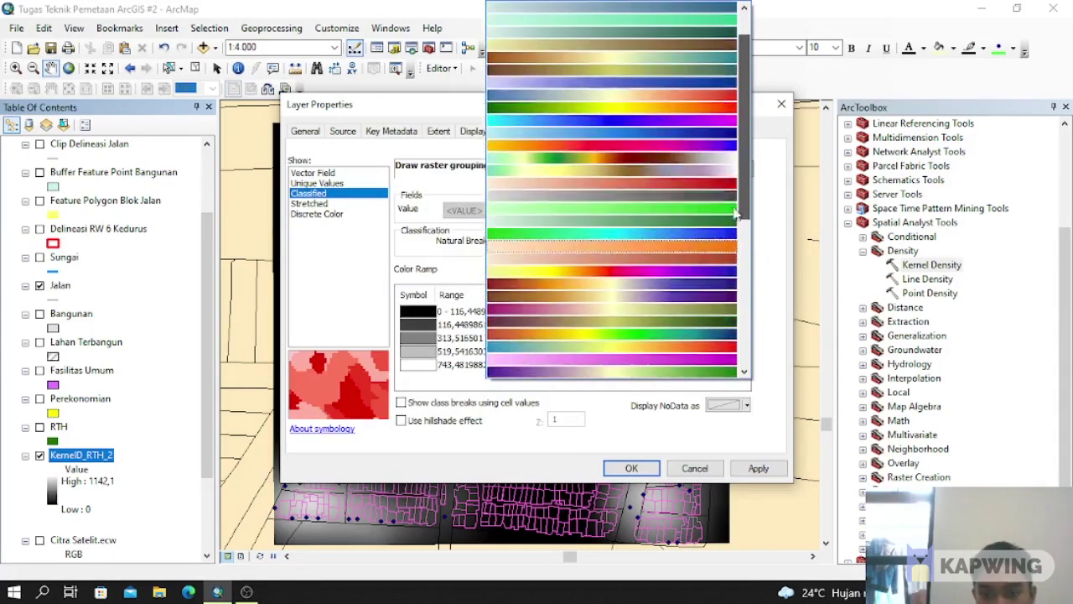
pyautogui.click(658, 165)
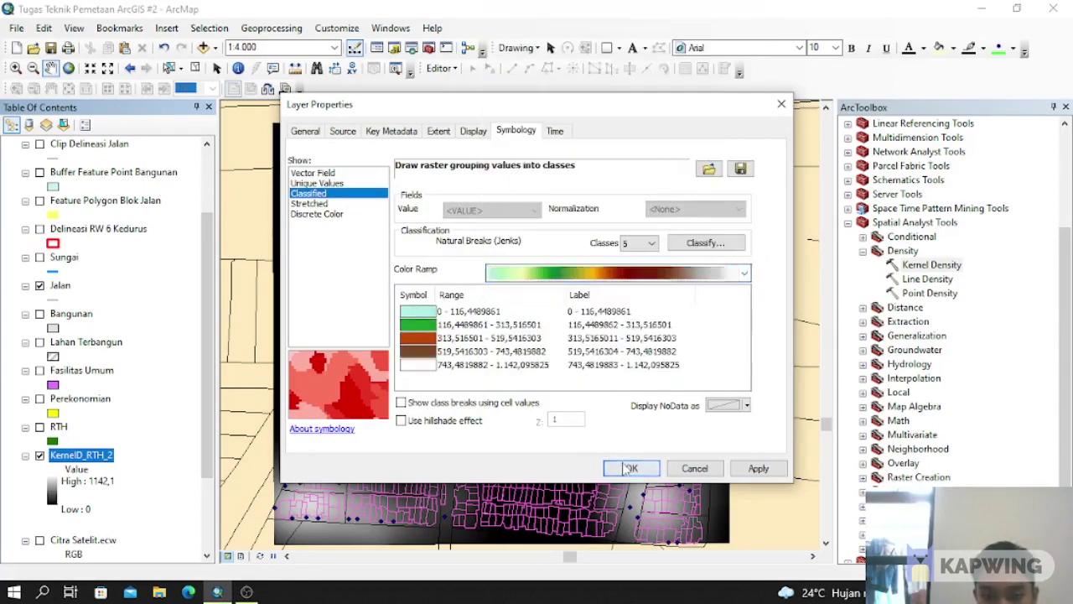
pyautogui.click(631, 468)
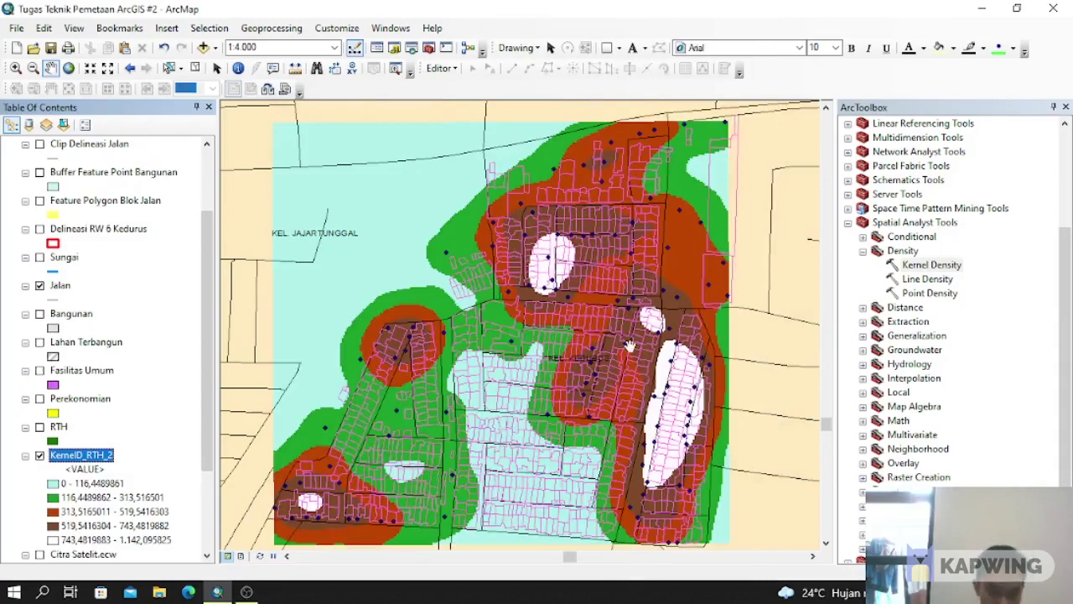
# Step: Recolor the classified KernelD_RTH_2 raster with the light-blue to dark-blue color ramp
pyautogui.moveTo(650, 304); pyautogui.dragTo(650, 278)
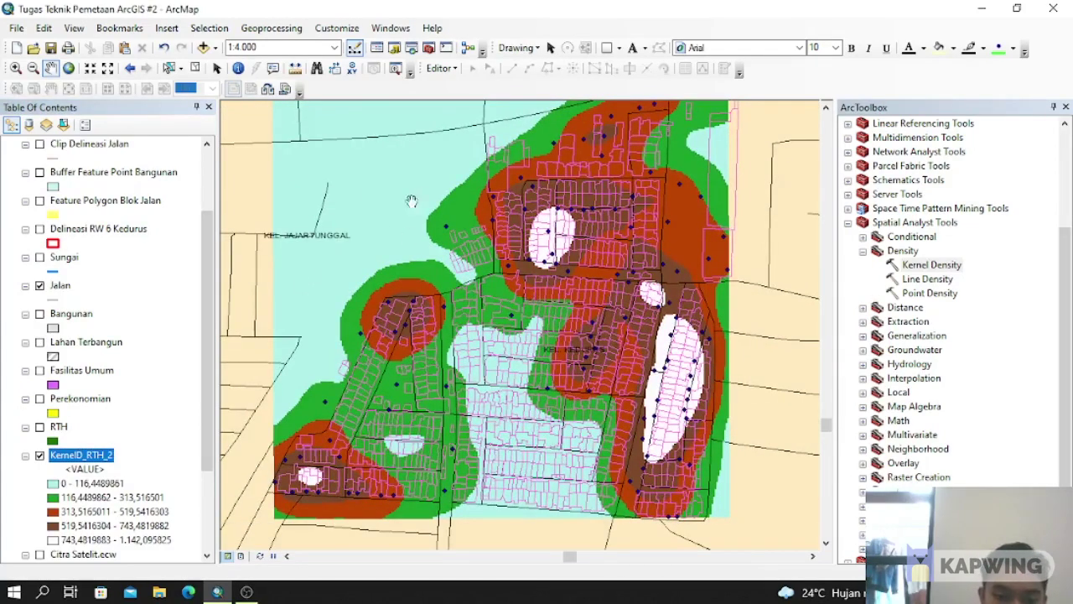
pyautogui.moveTo(603, 207); pyautogui.dragTo(579, 228)
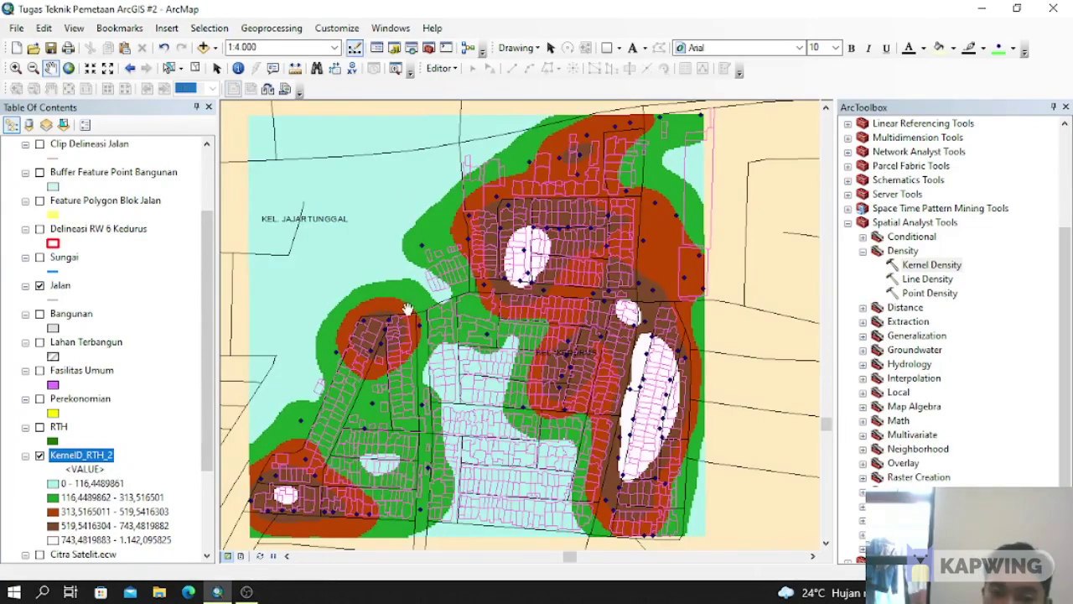
pyautogui.moveTo(408, 308); pyautogui.dragTo(434, 320)
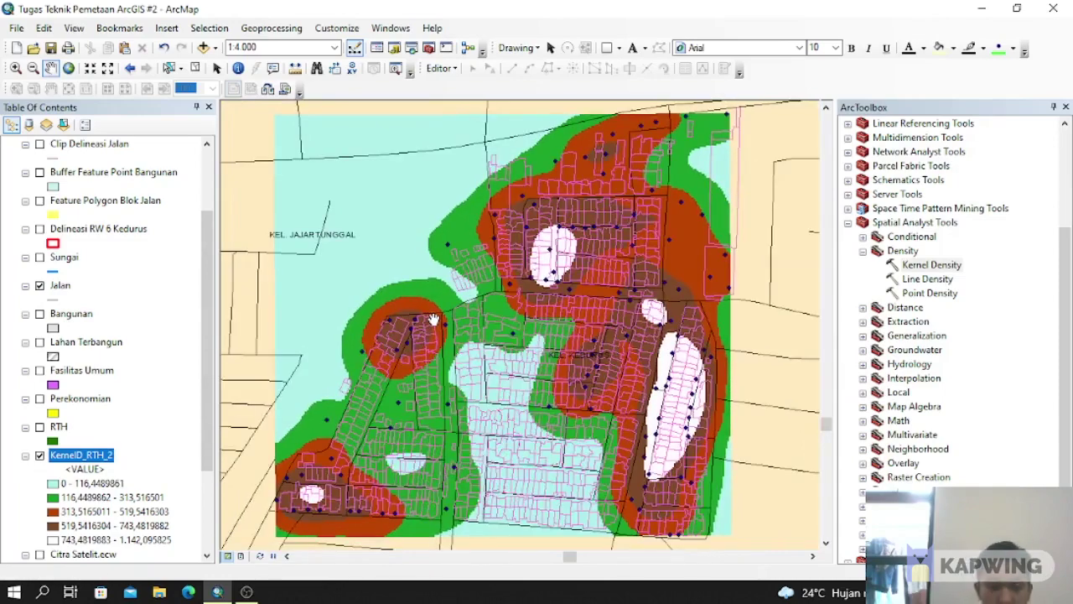
pyautogui.rightClick(94, 461)
pyautogui.click(128, 449)
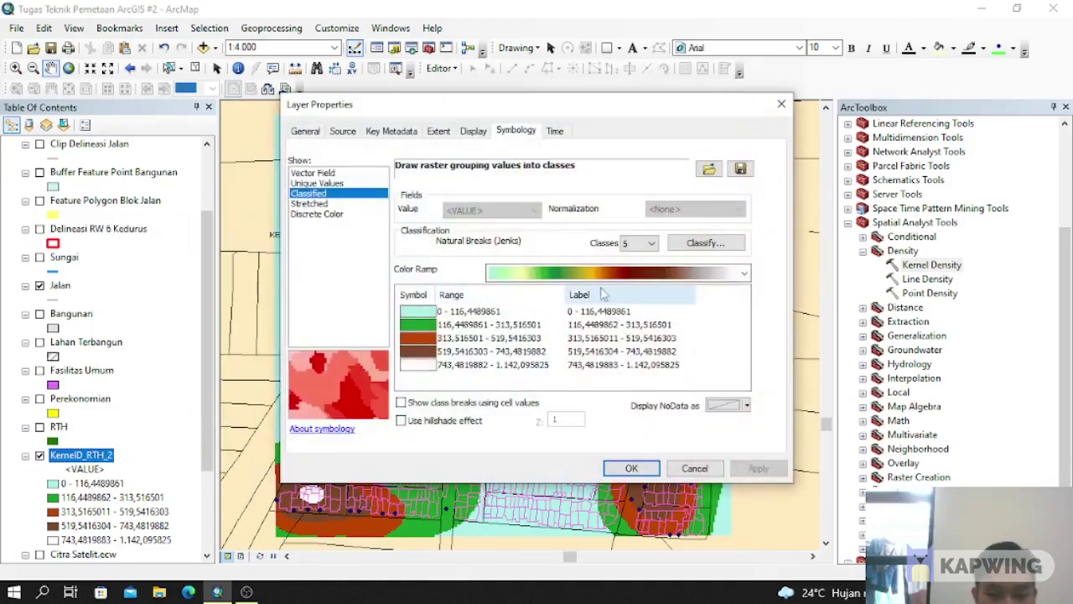
pyautogui.click(743, 273)
pyautogui.scroll(5, 736, 71)
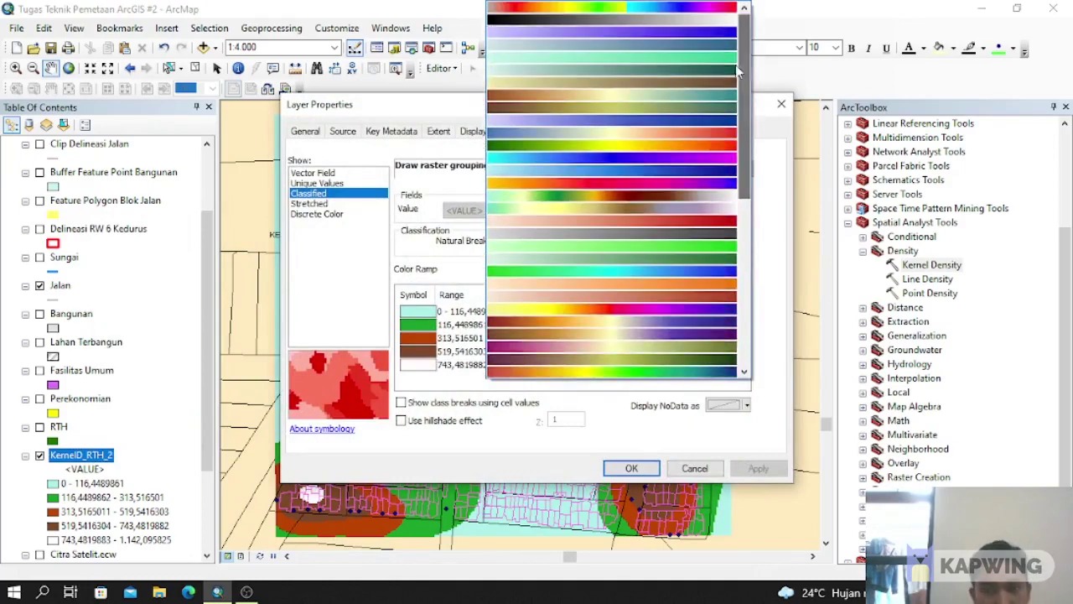
pyautogui.click(662, 171)
pyautogui.click(627, 468)
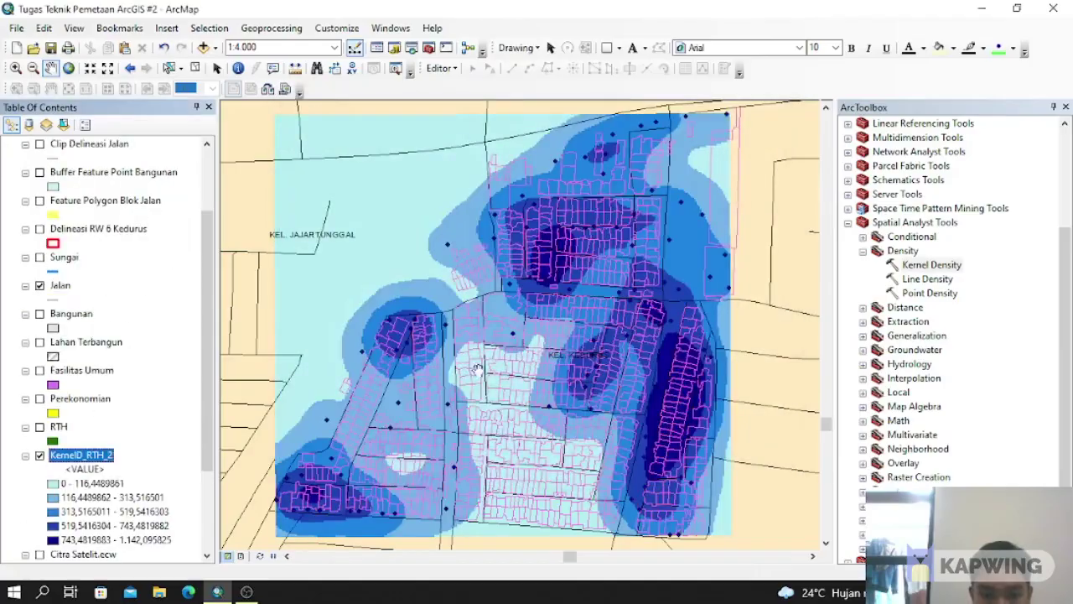